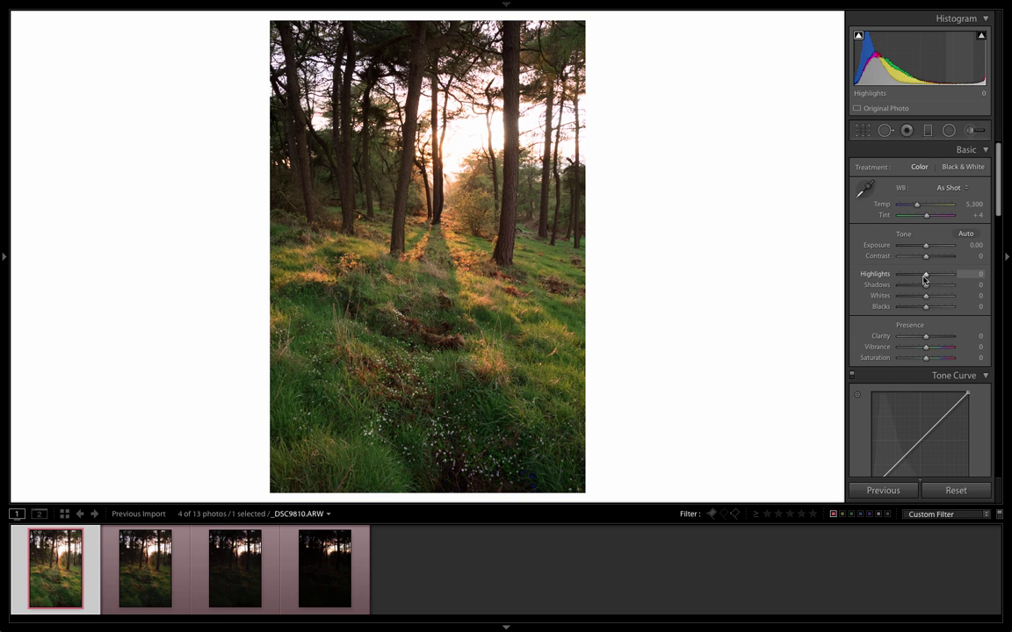
Step: Try Highlights and Shadows on the bright forest photo, then reset Shadows to 0
mouse_move(924, 279)
mouse_down()
mouse_move(900, 272)
mouse_move(926, 275)
mouse_up()
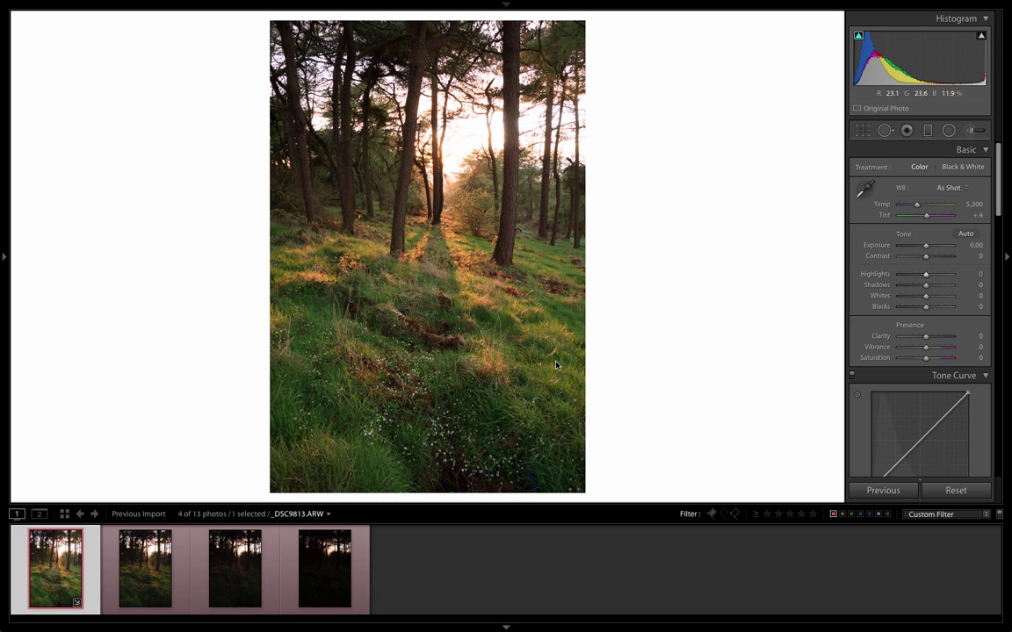
drag(922, 287, 931, 288)
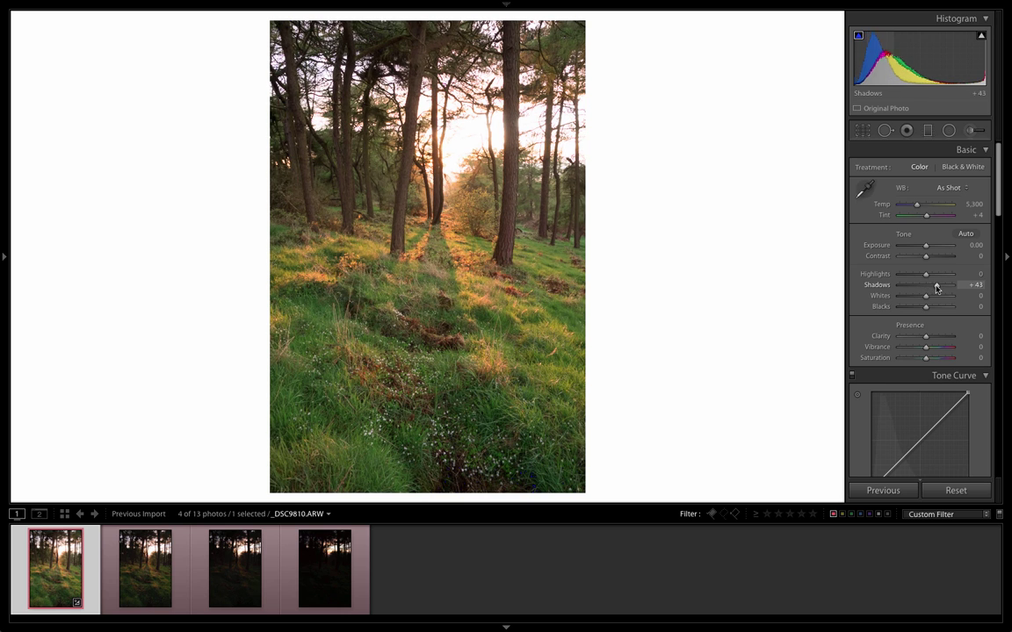
double_click(928, 288)
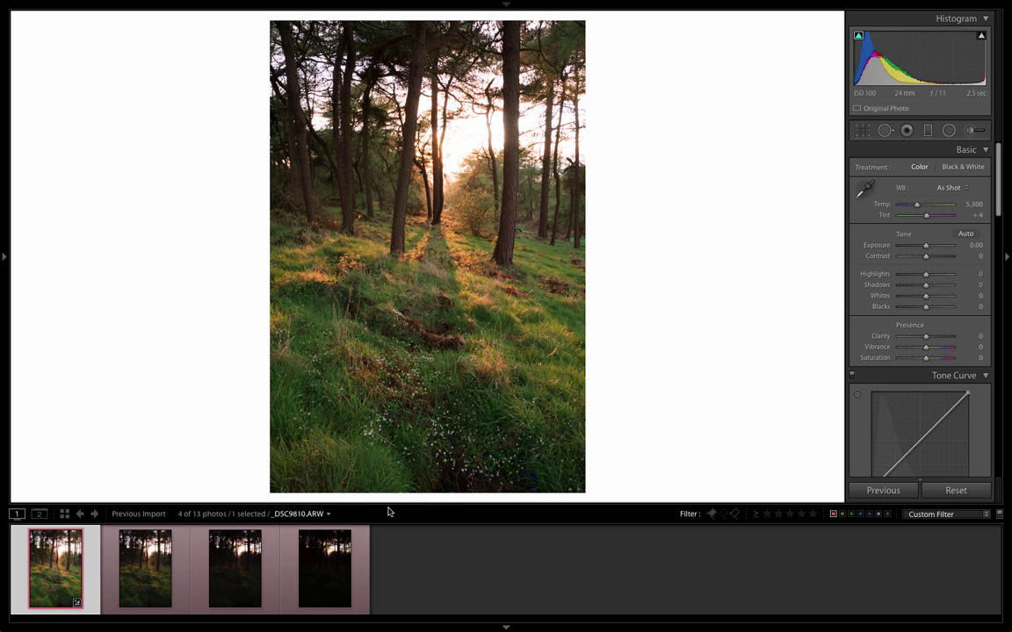
Step: View _DSC9813.ARW at 1:1, test Highlights near -36, reset it to 0, and return to Fit
click(332, 584)
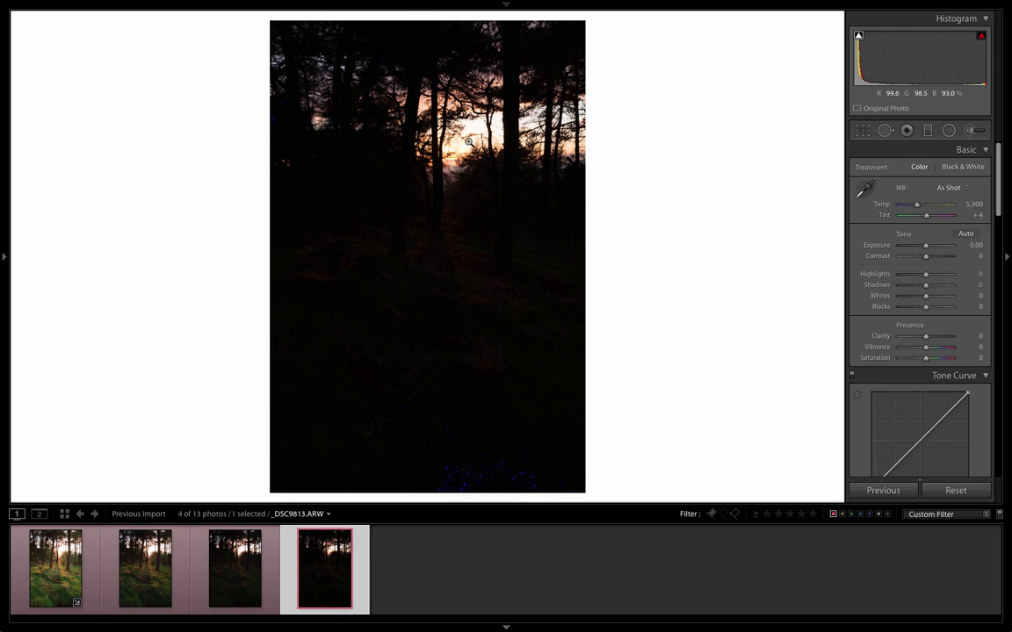
click(421, 132)
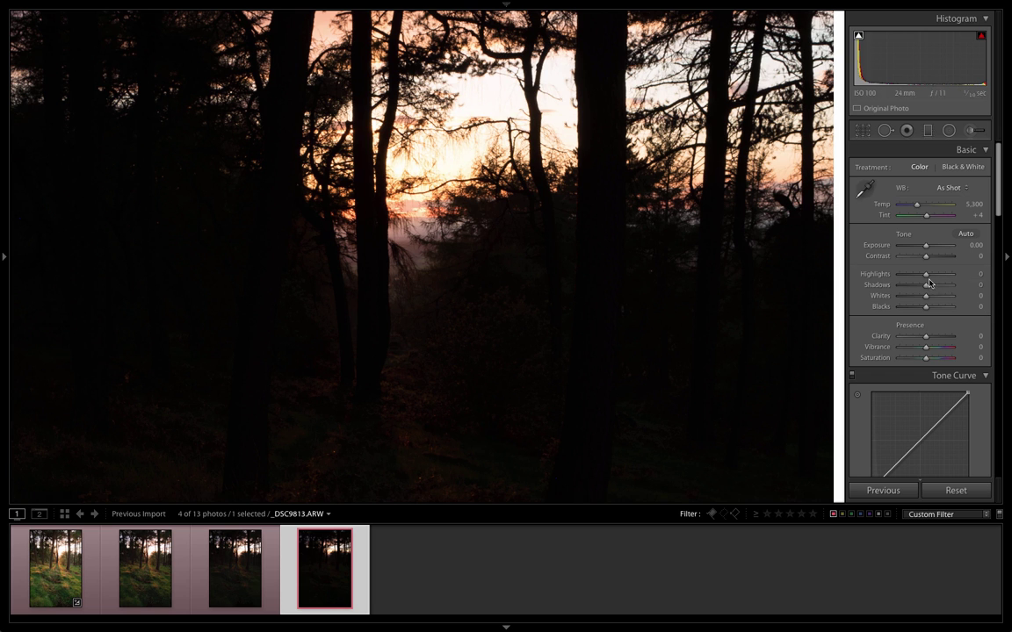
drag(926, 277, 916, 278)
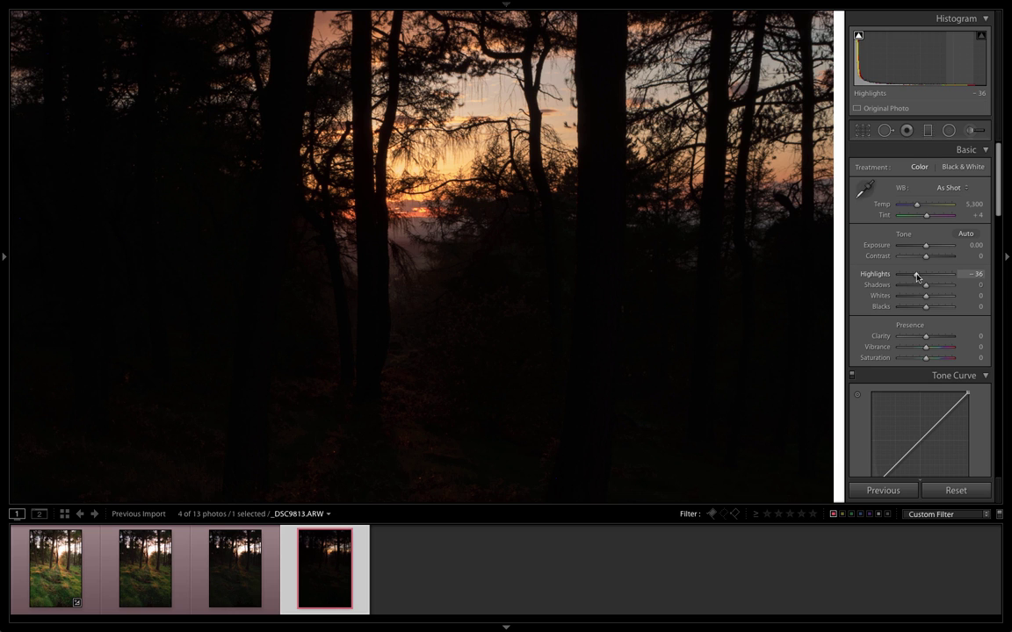
double_click(917, 278)
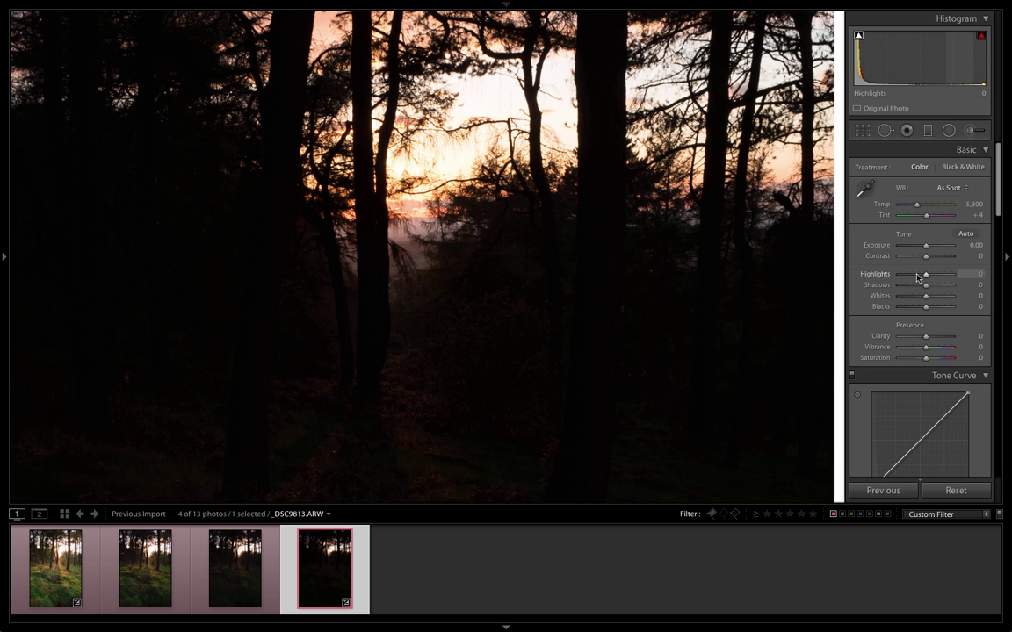
click(917, 278)
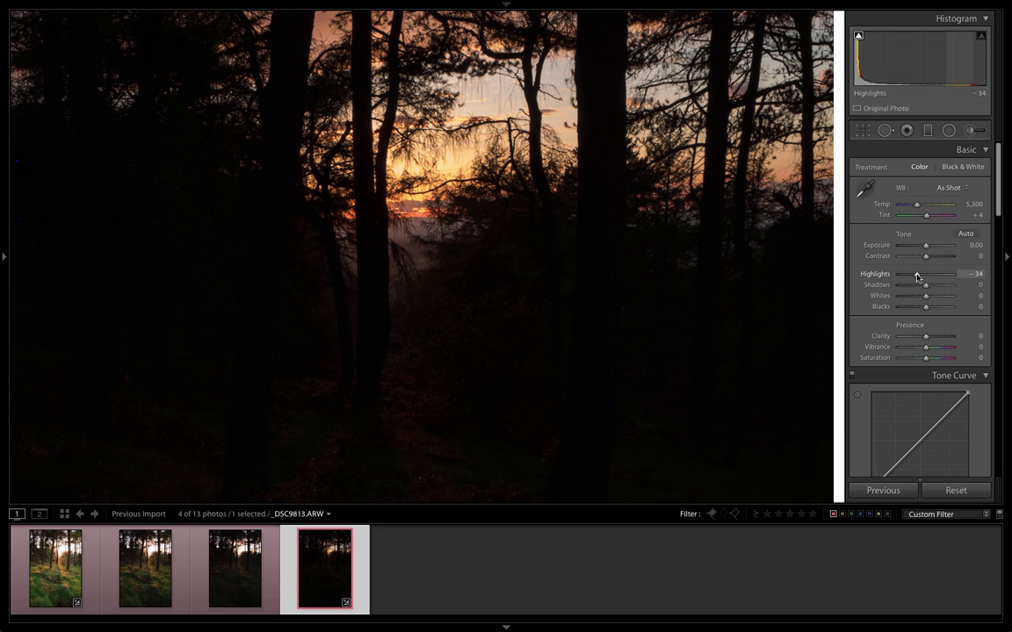
double_click(917, 278)
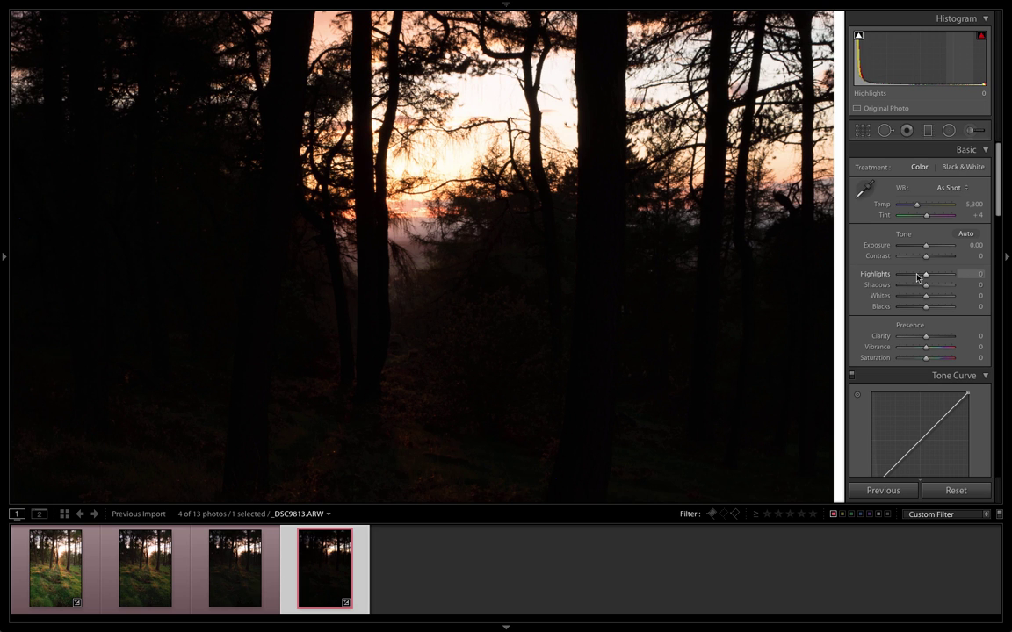
click(502, 394)
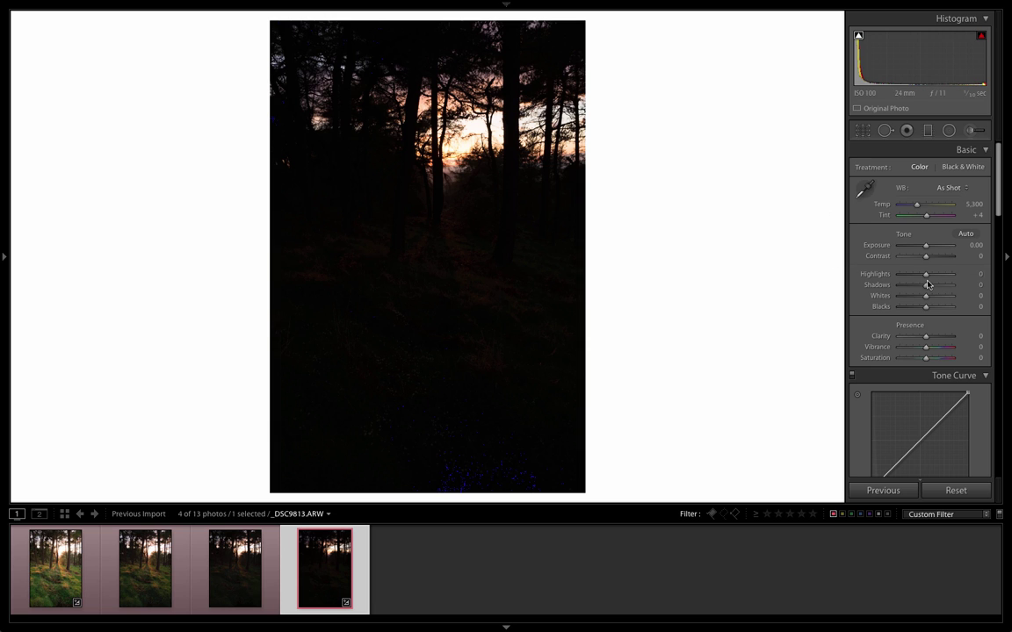
Step: Set Shadows to +100 and Exposure to +2.30 on the dark exposure
drag(927, 287, 964, 287)
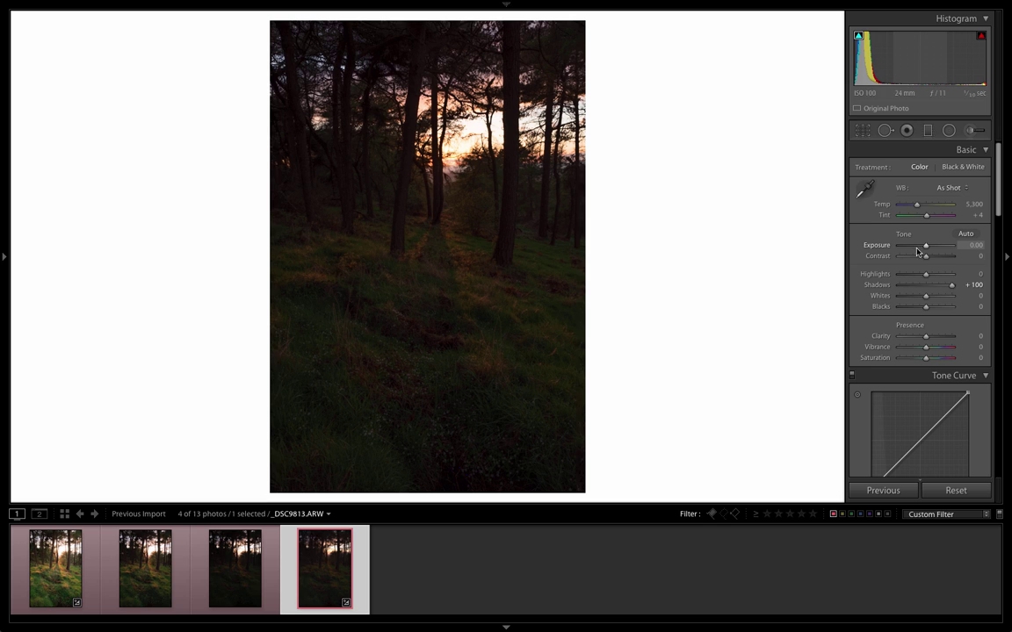
drag(924, 246, 934, 246)
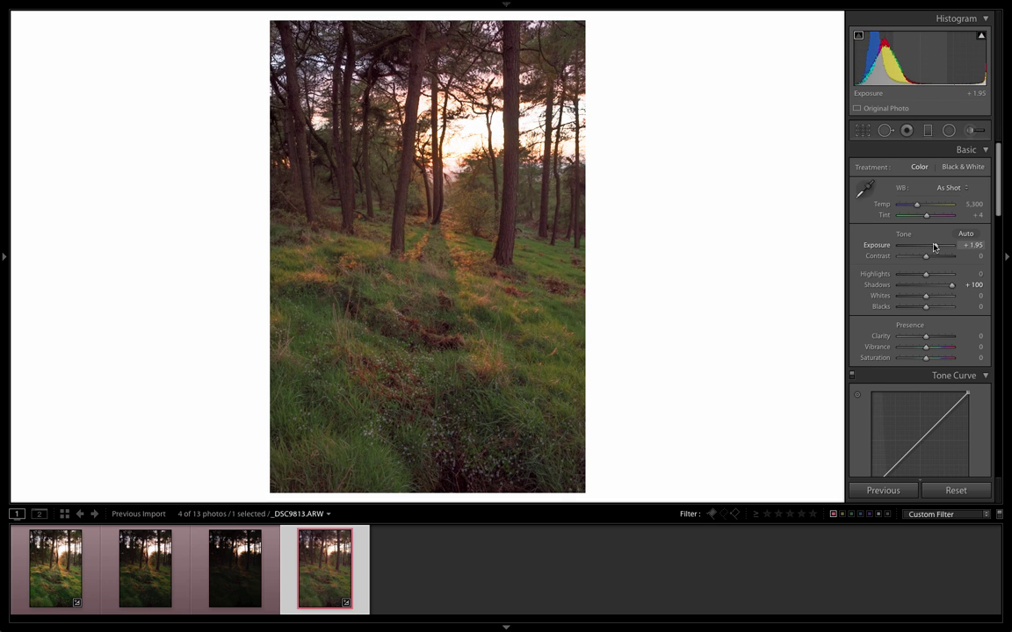
drag(934, 246, 937, 246)
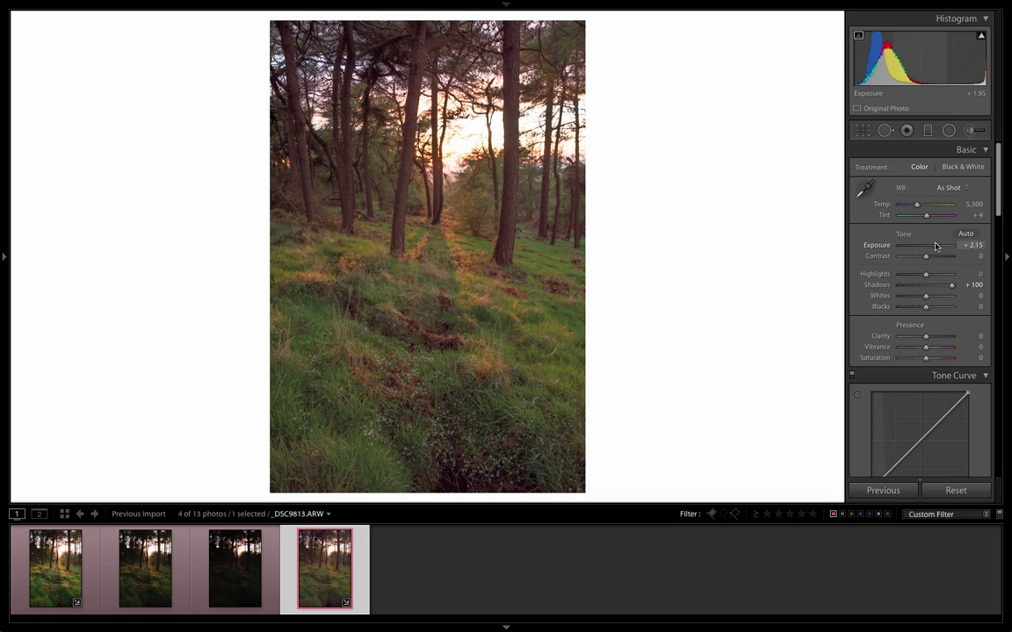
Step: Inspect the grass detail at 1:1 across the forest floor, then return to Fit
click(446, 342)
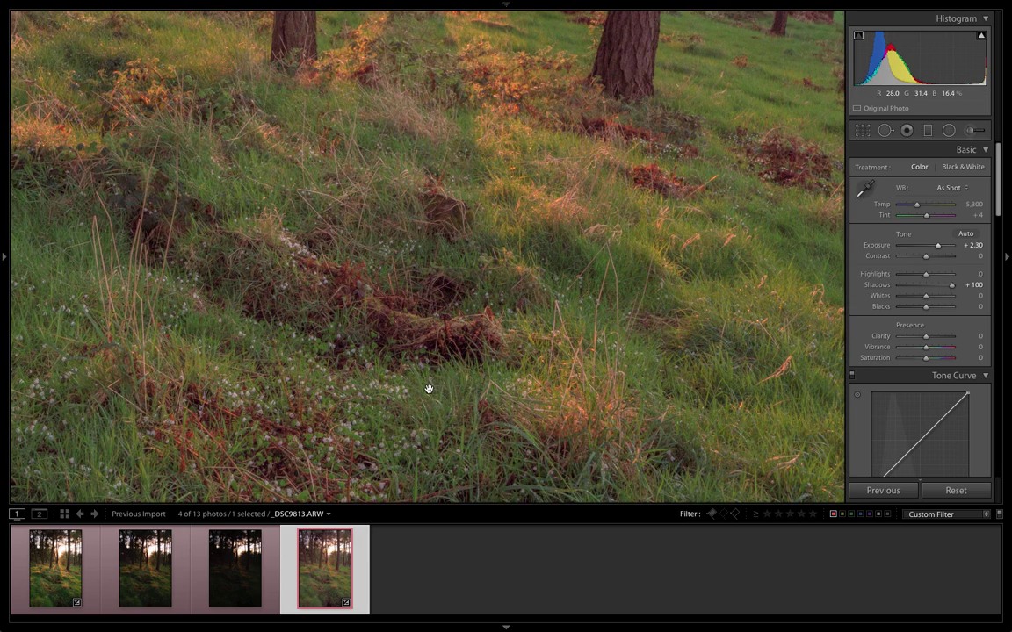
drag(429, 389, 442, 163)
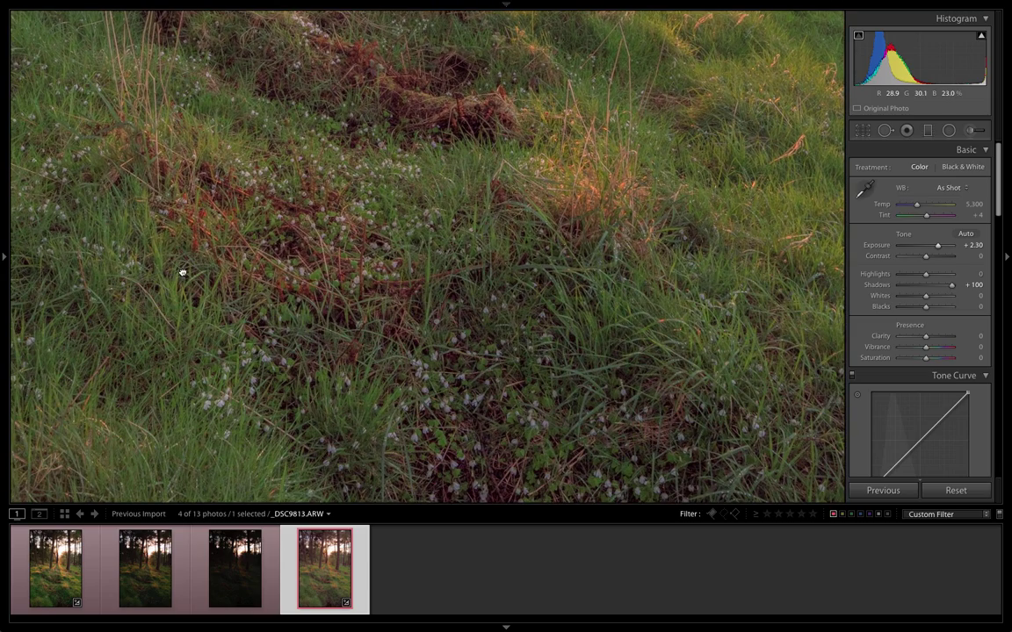
drag(181, 273, 454, 171)
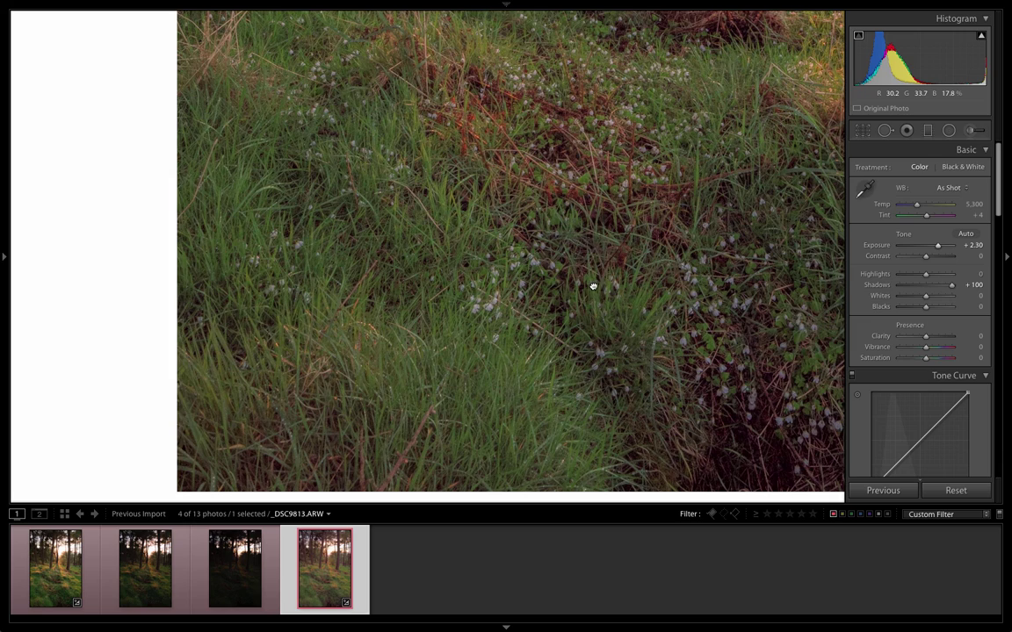
drag(588, 281, 481, 194)
click(434, 175)
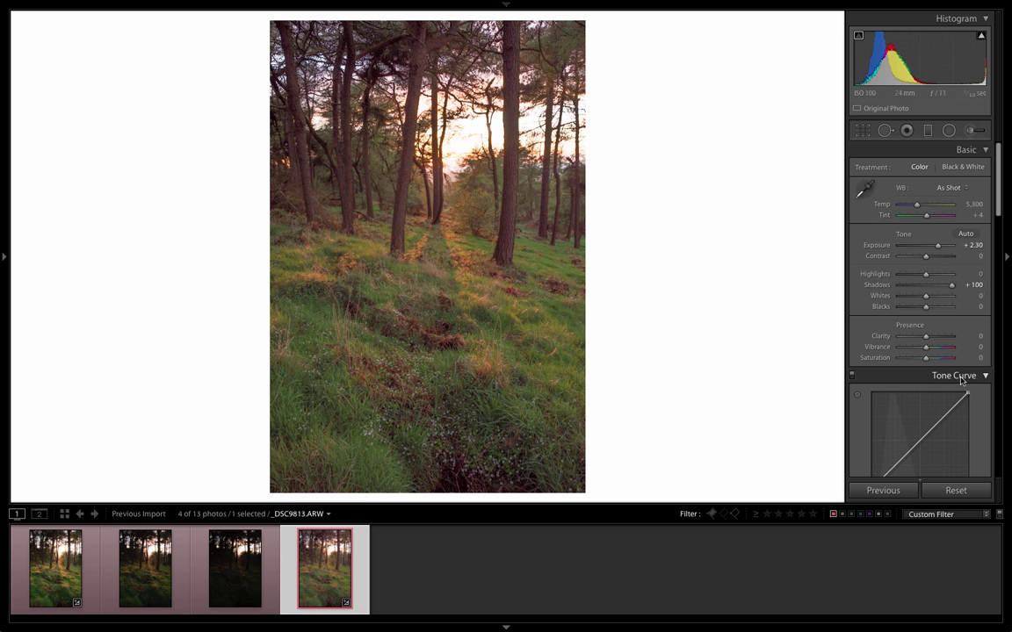
Step: Reset _DSC9813 to defaults, switch to _DSC9810.ARW, and inspect its grass at 1:1 before zooming out
click(956, 491)
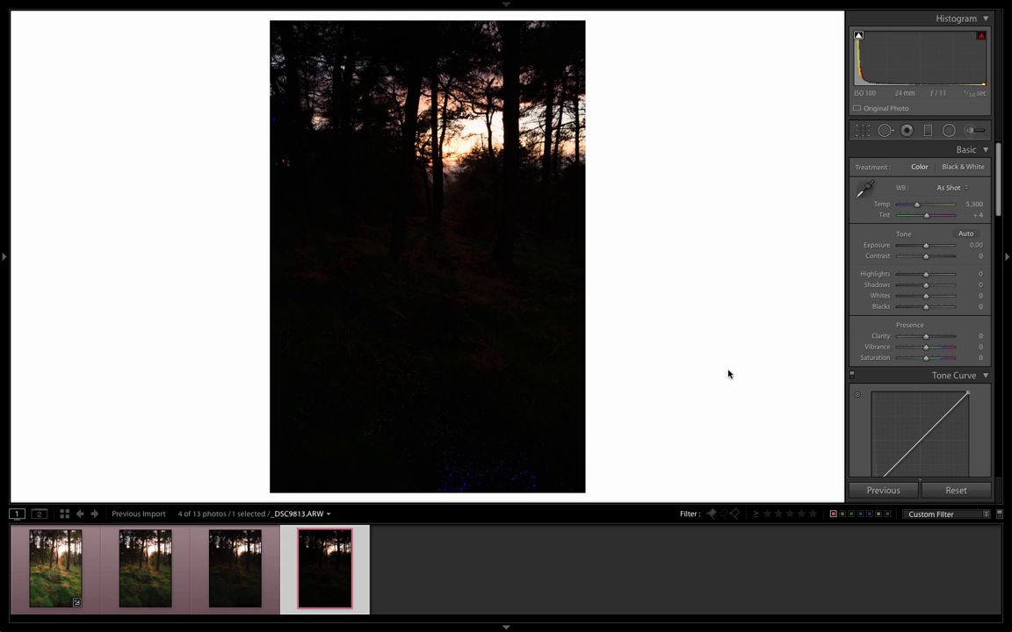
click(54, 576)
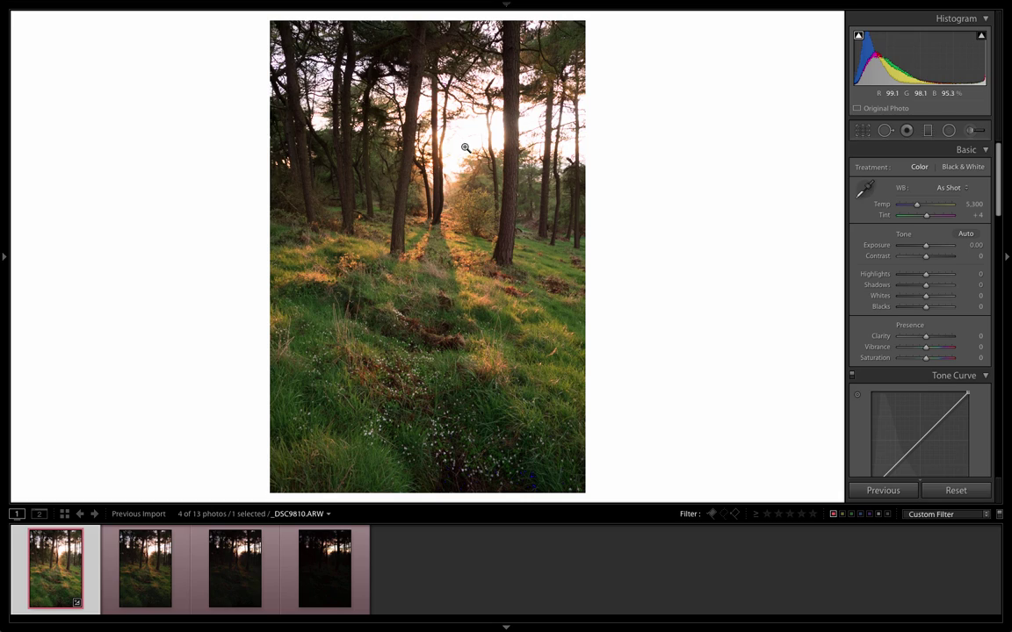
click(441, 414)
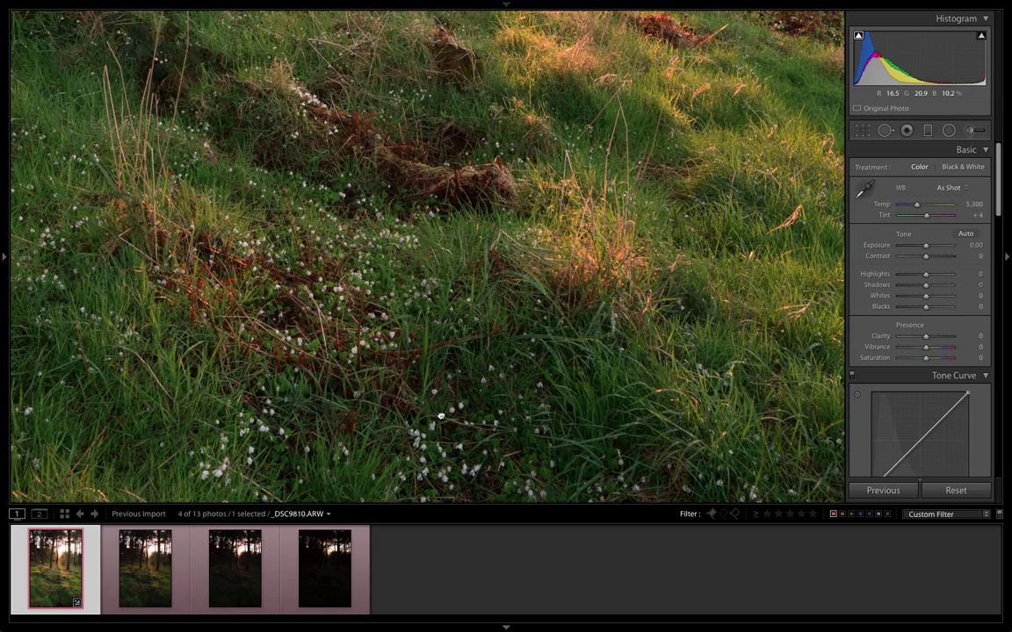
drag(441, 415, 474, 271)
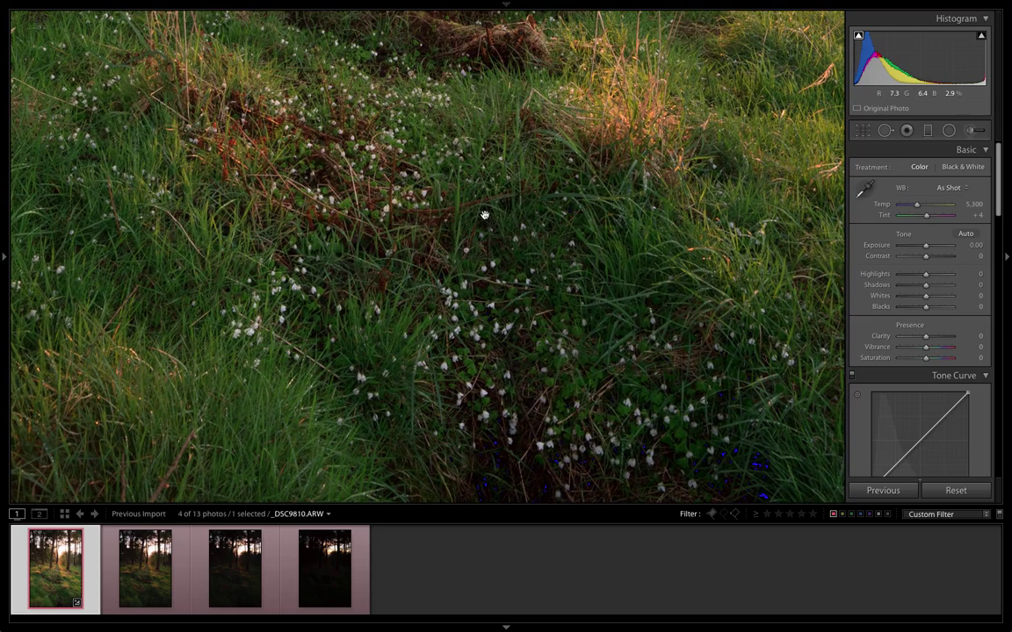
drag(437, 195, 520, 260)
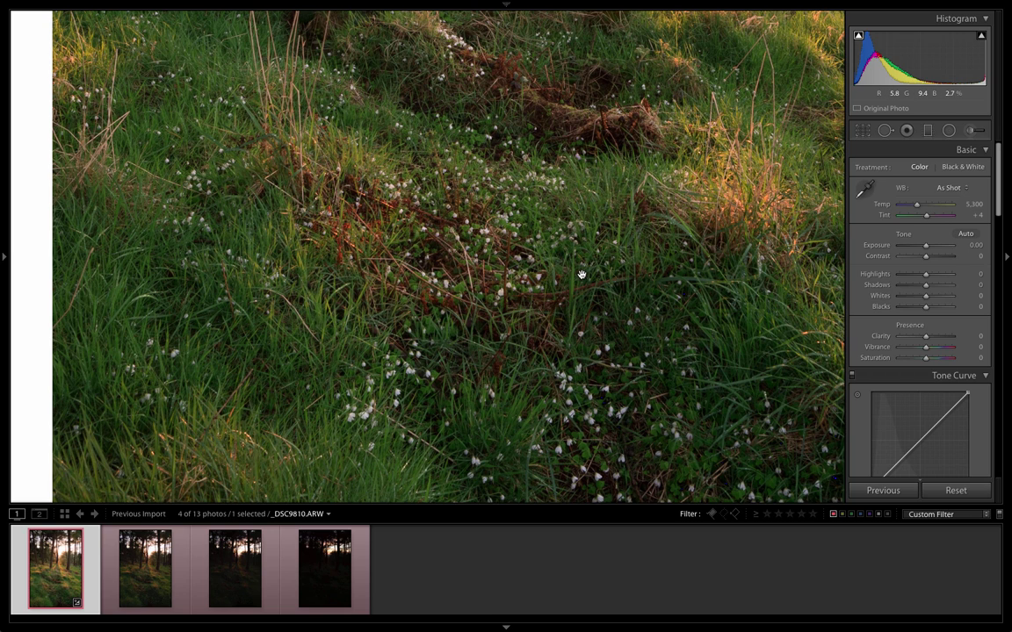
click(582, 275)
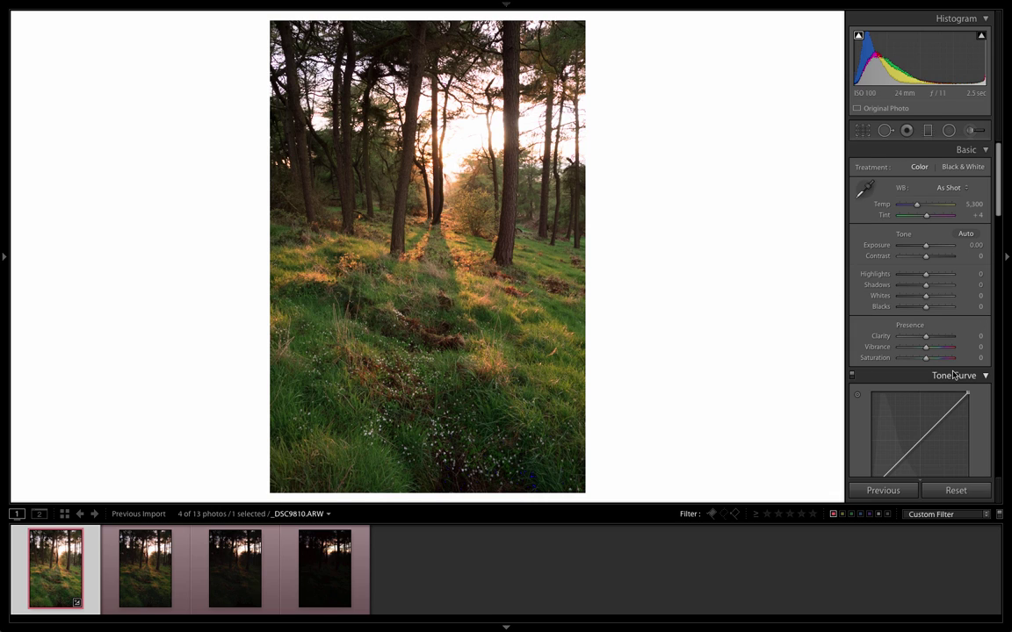
Step: Cycle the info overlay, then view _DSC9811, _DSC9812 and finally the darkest _DSC9813
key(i)
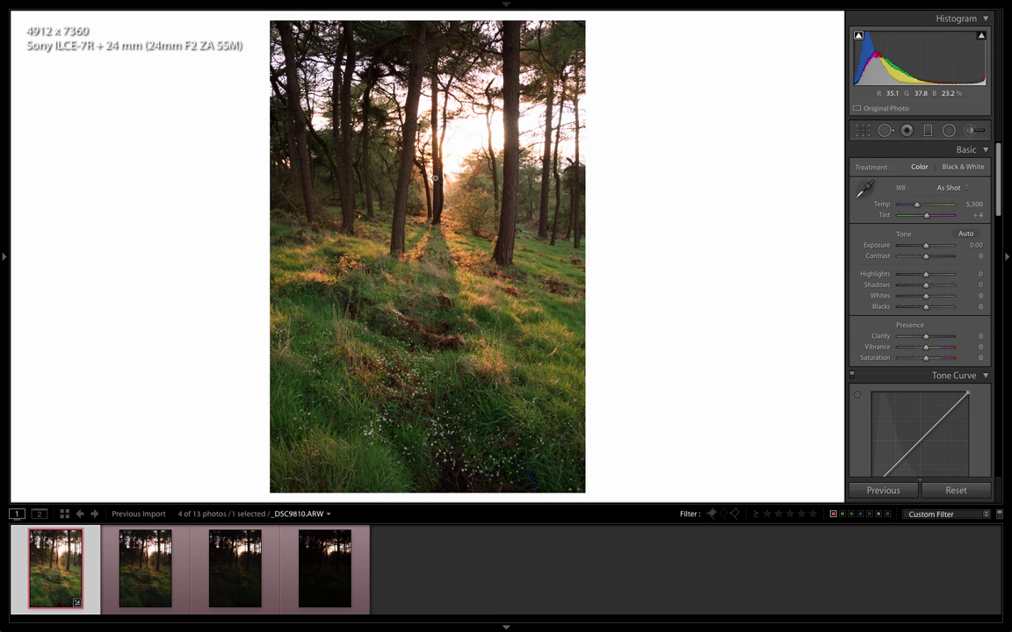
key(i)
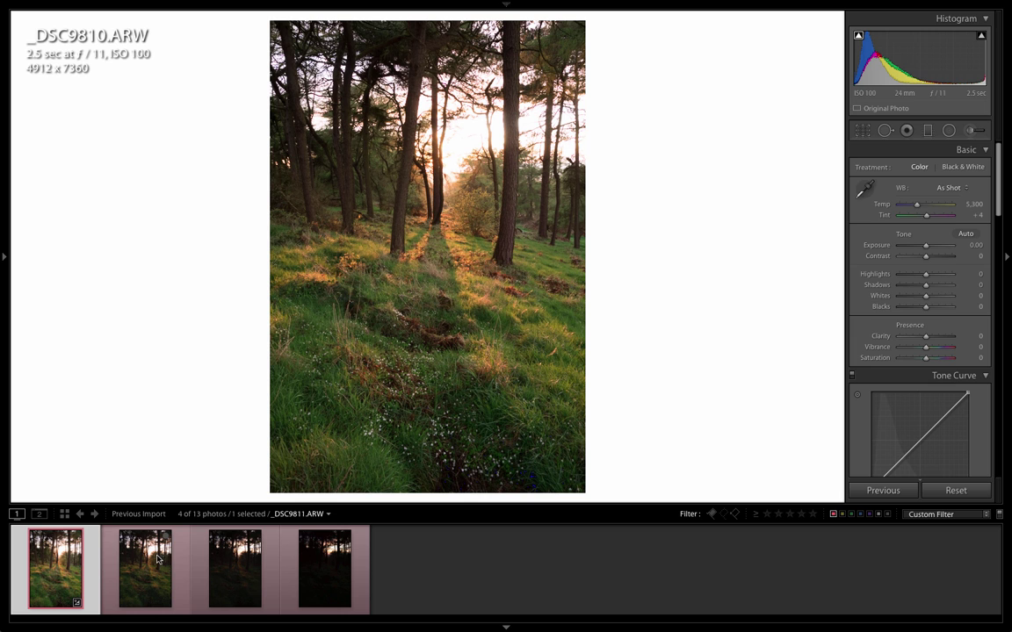
click(152, 563)
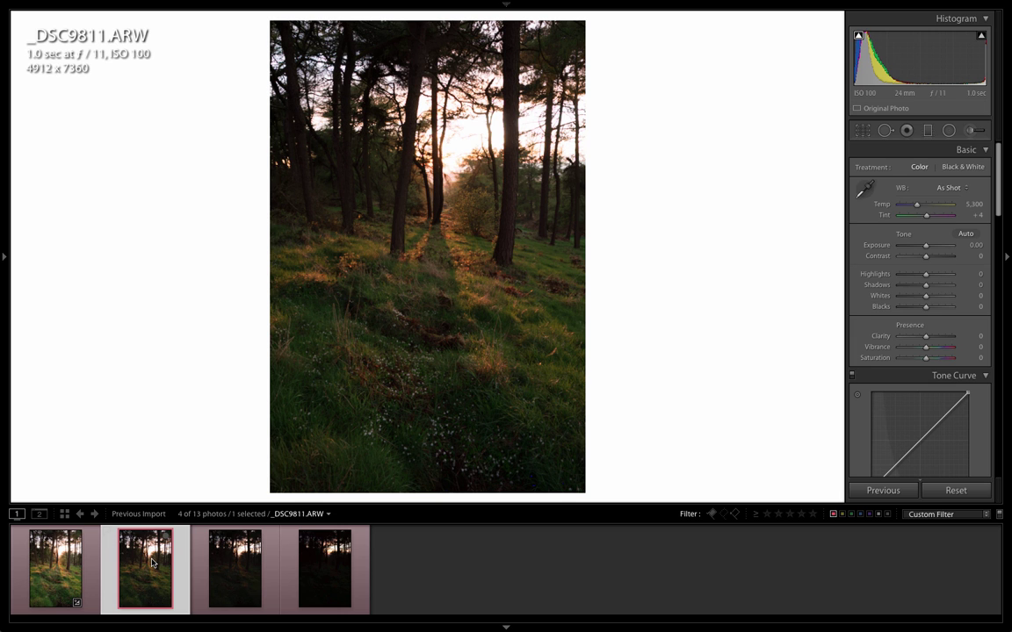
click(226, 579)
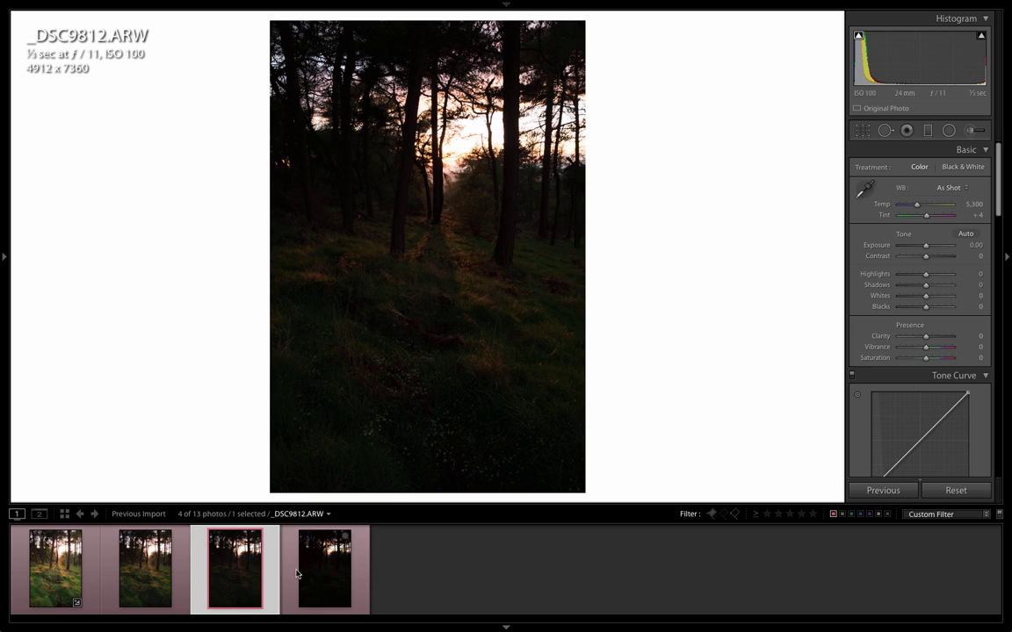
click(332, 562)
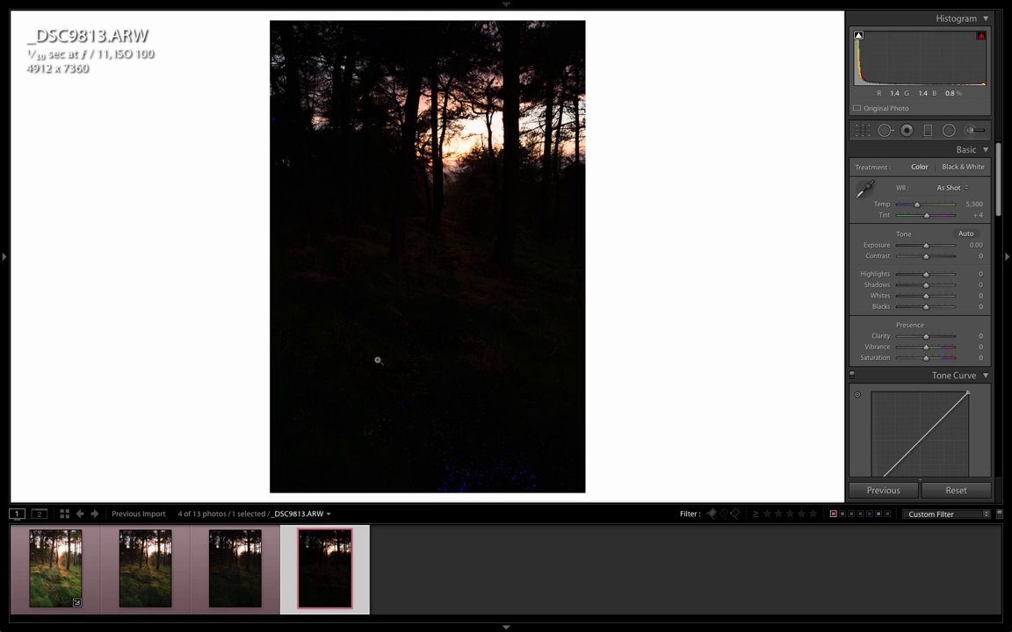
Step: Select all four exposures from _DSC9810 to _DSC9813 and open the Photo > Photo Merge submenu
click(51, 558)
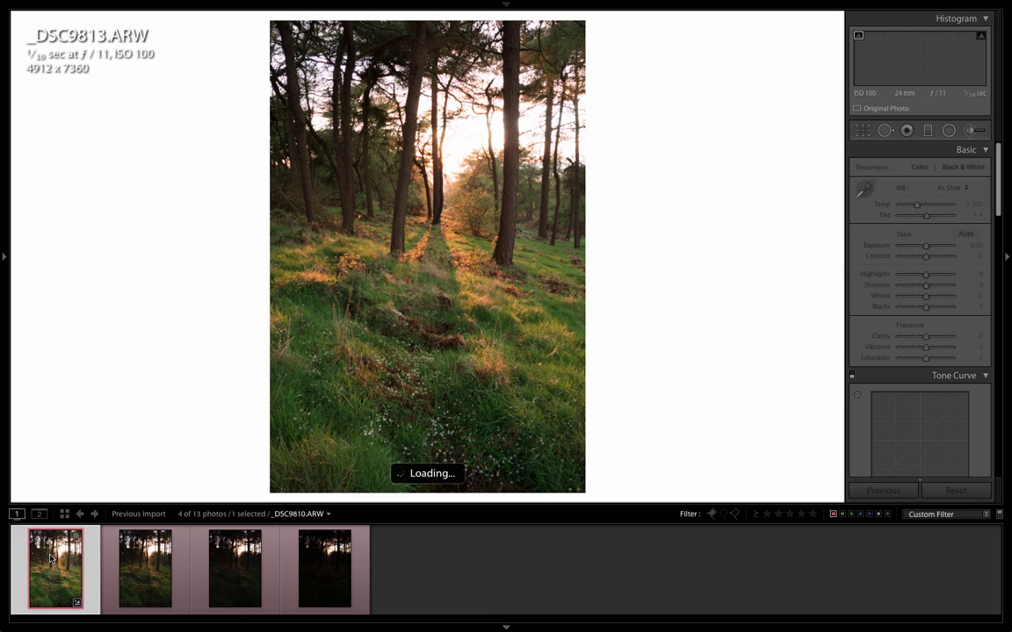
shift+click(335, 561)
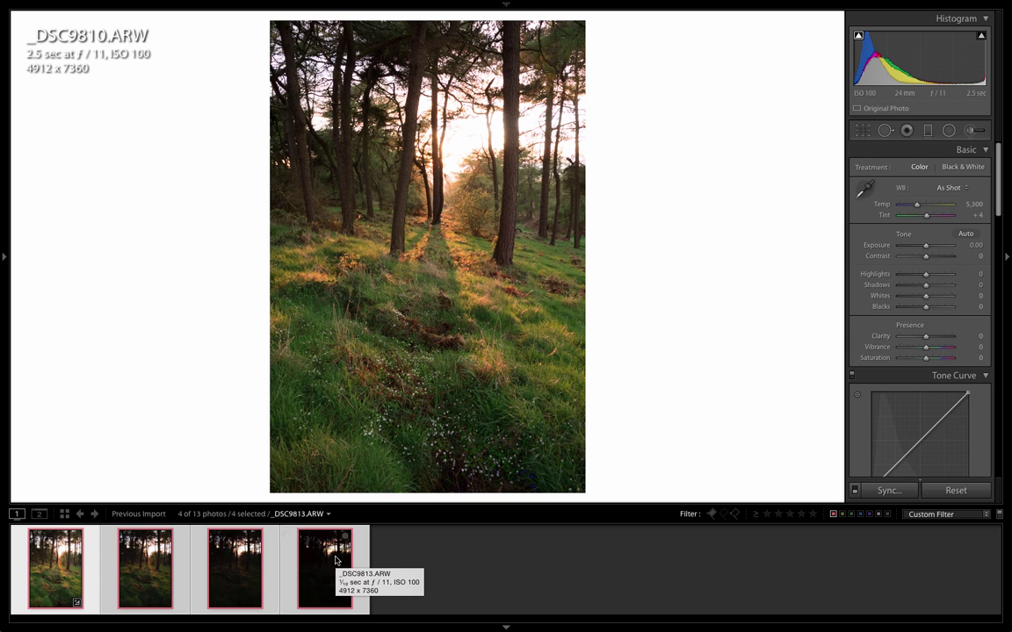
right_click(335, 560)
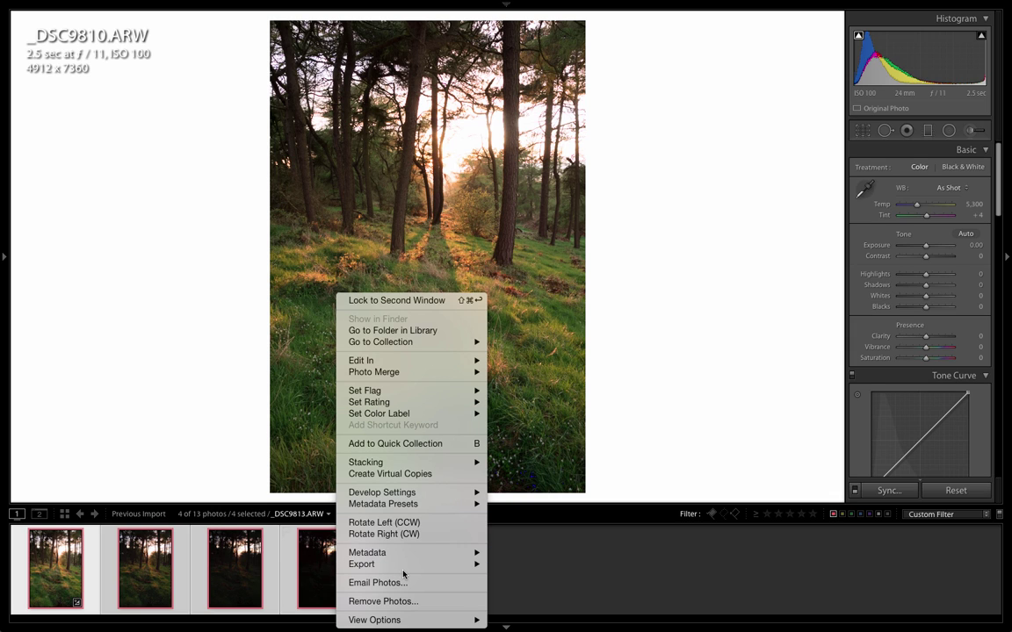
click(200, 6)
click(193, 6)
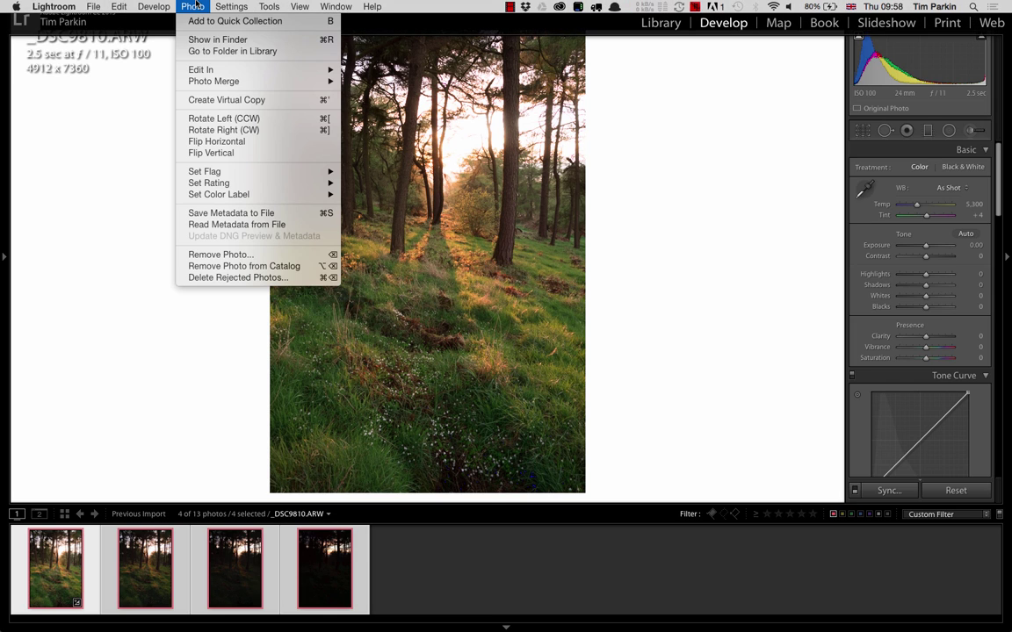
mouse_move(210, 84)
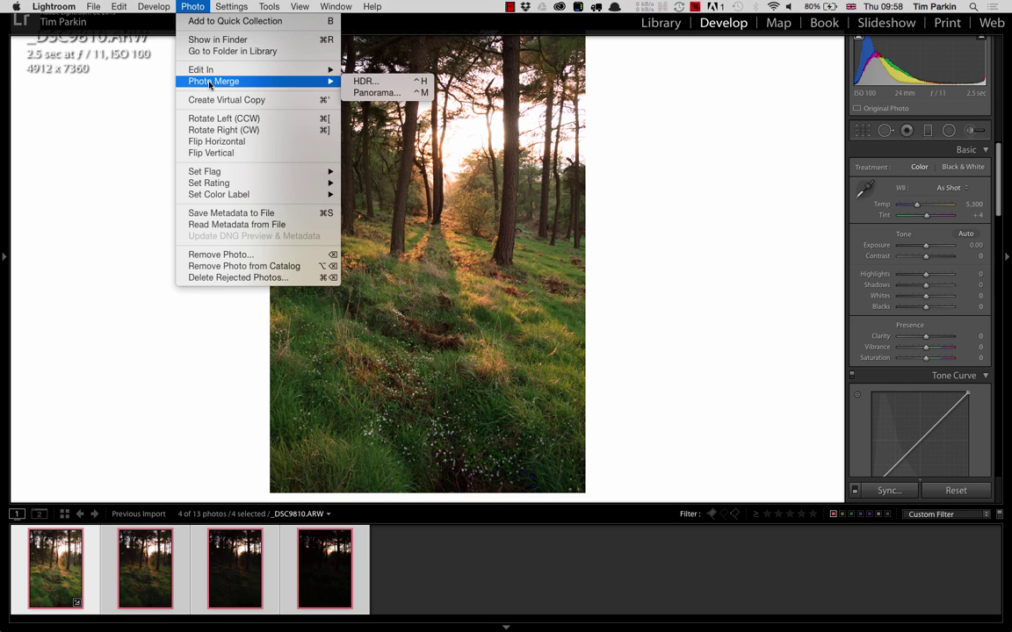
Step: Open the HDR merge preview and compare Auto Tone, leaving it off with Auto Align on
click(376, 82)
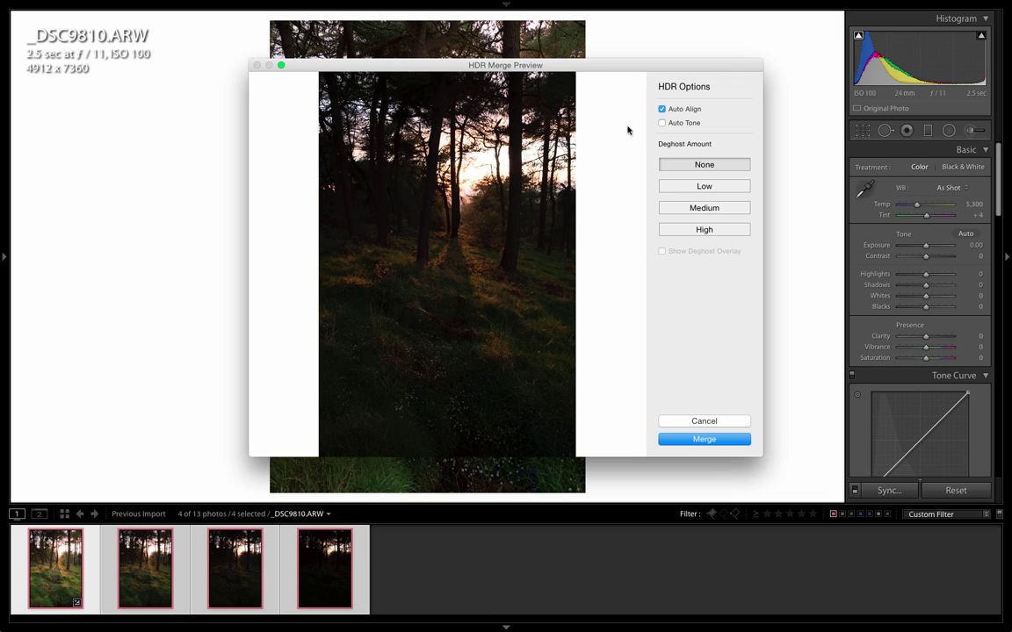
click(663, 123)
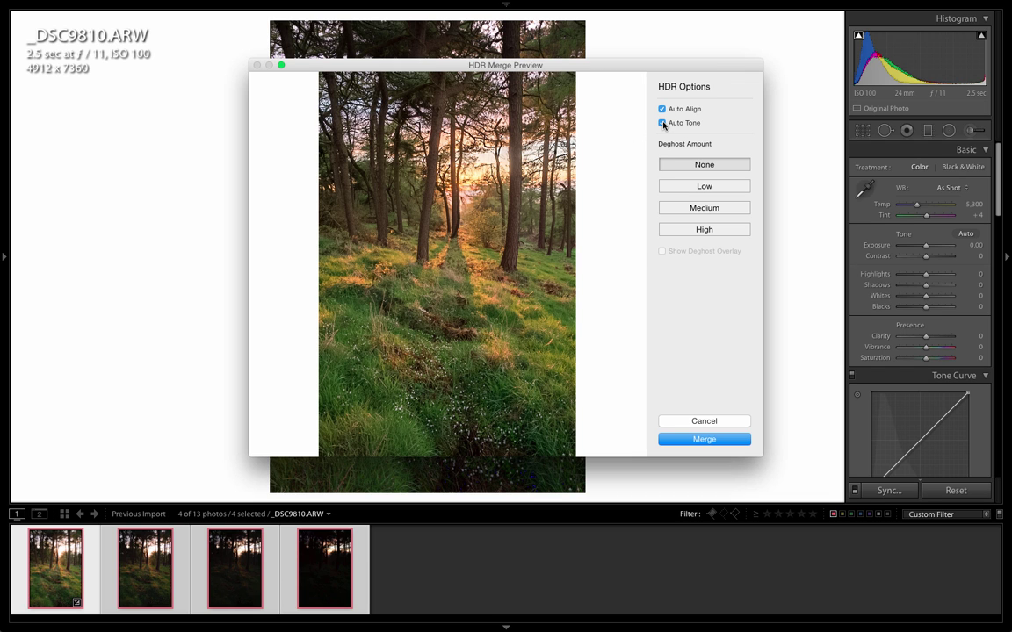
click(663, 124)
click(663, 124)
click(662, 123)
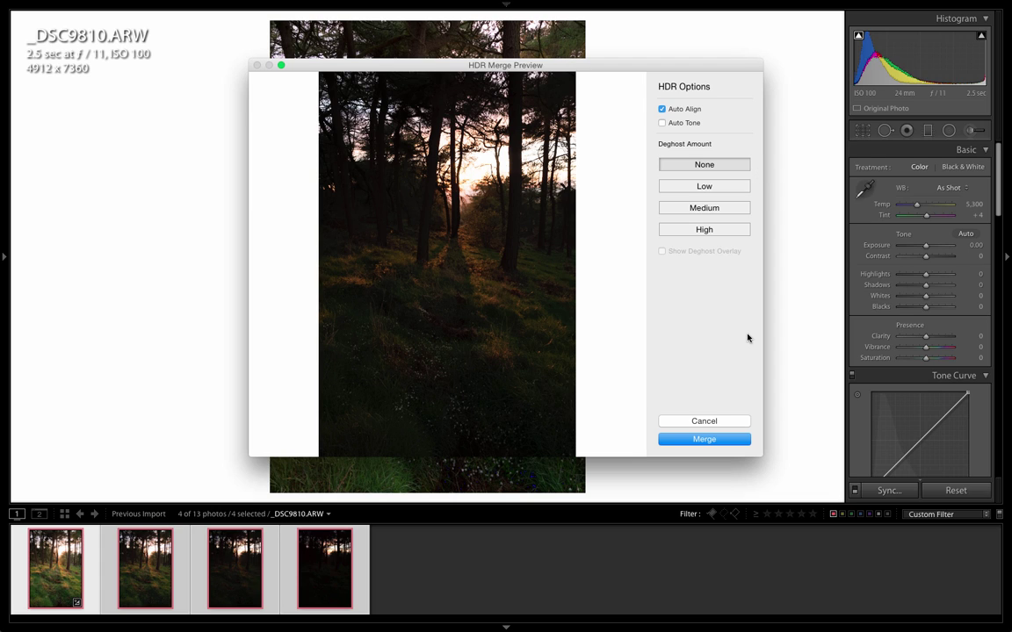
Step: Merge into _DSC9810-HDR-2.dng and select the new HDR image in the filmstrip
click(702, 440)
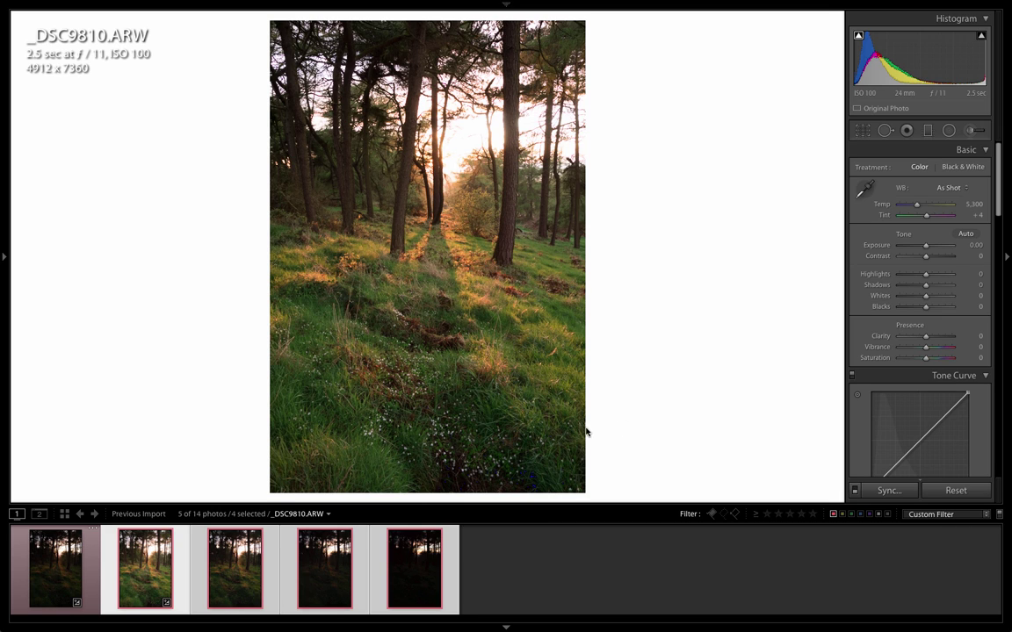
click(49, 563)
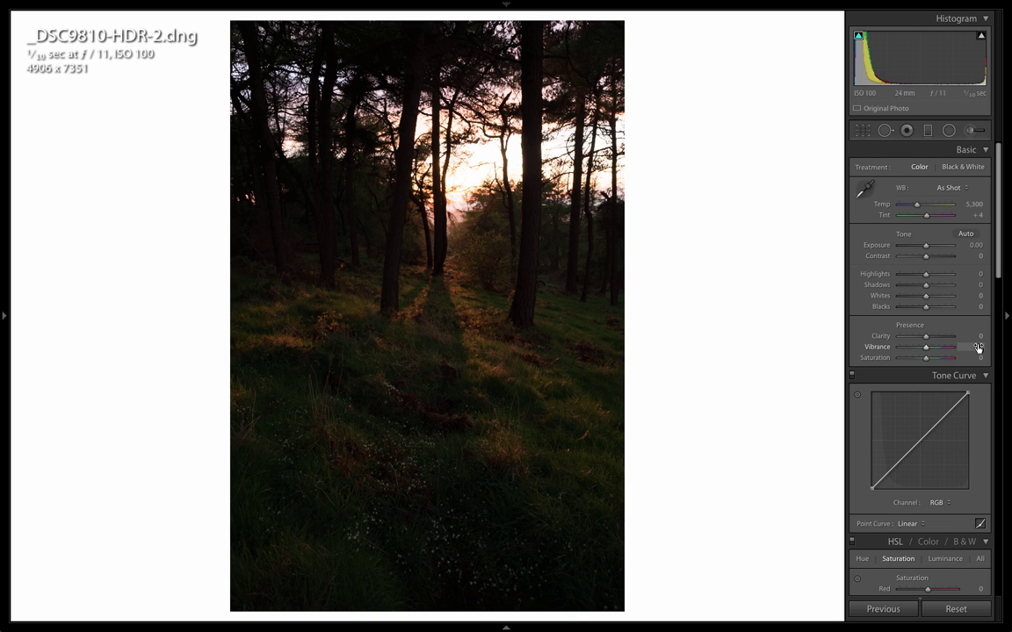
Step: Enable lens profile corrections, using the Sony 24mm F2 ZA profile at Distortion and Vignetting 100
scroll(931, 404, down, 2)
scroll(931, 404, down, 20)
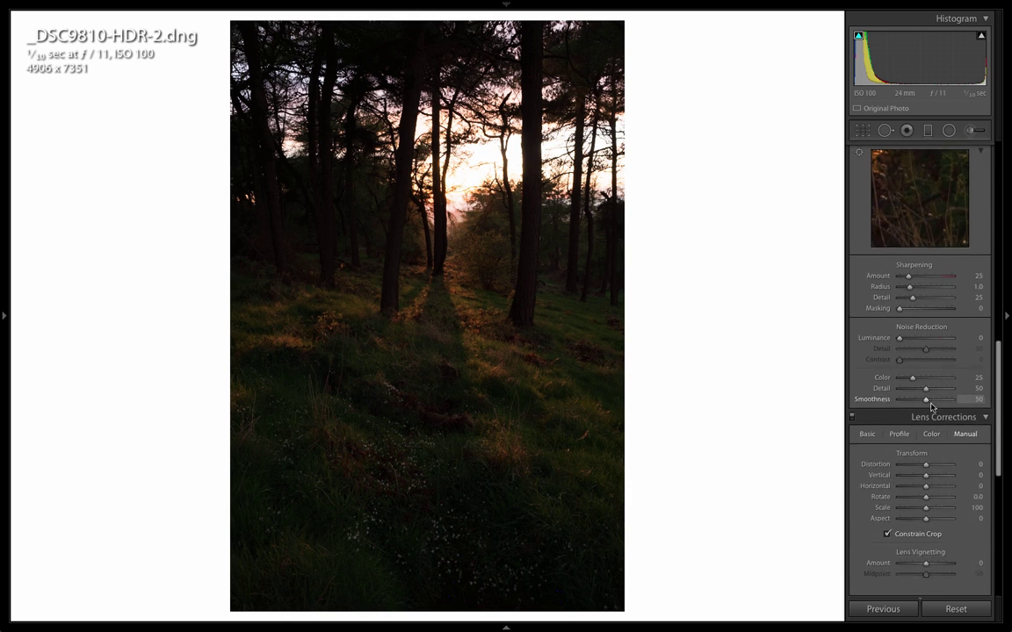
scroll(931, 406, down, 4)
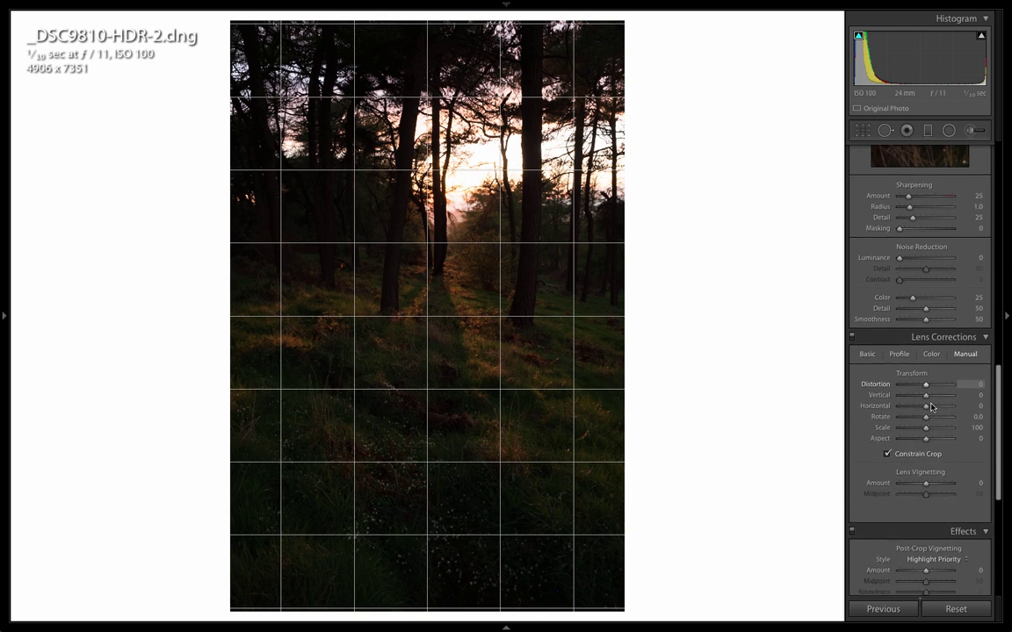
click(867, 350)
click(859, 370)
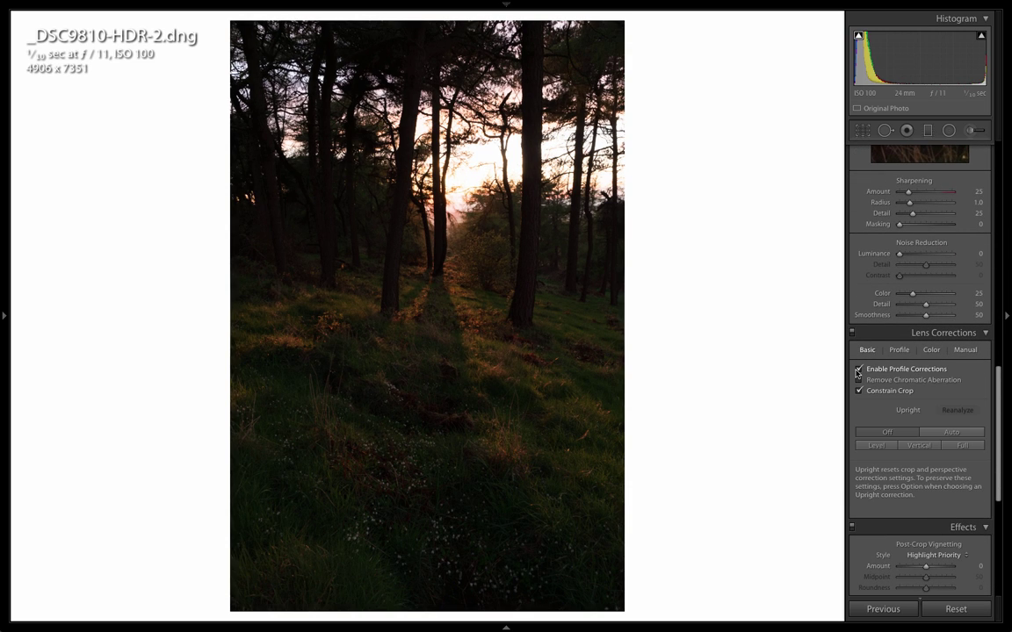
click(897, 350)
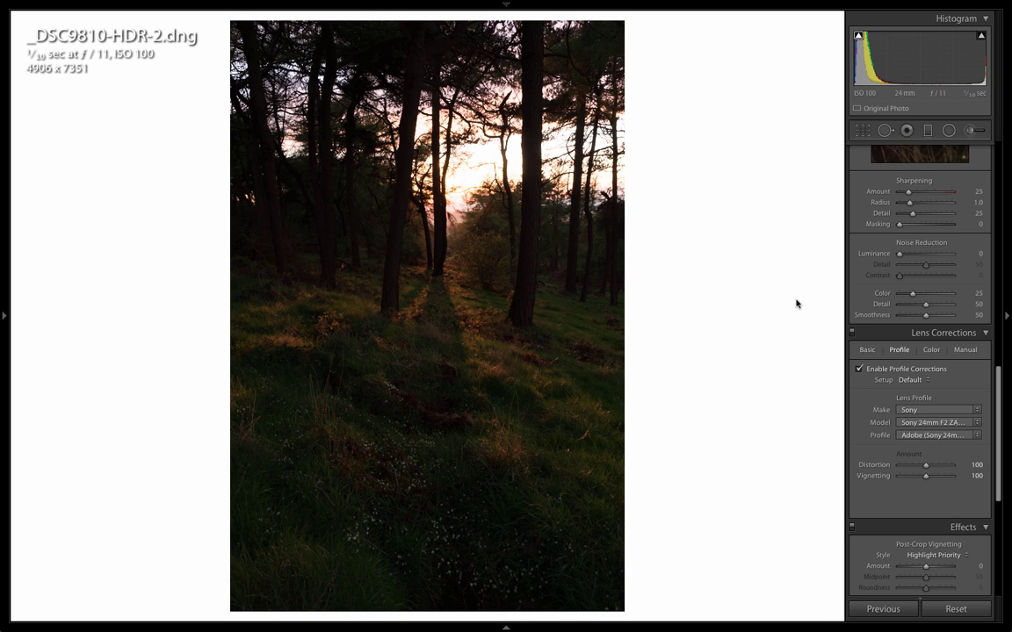
Step: Set the merged HDR's Highlights to -50 and Shadows to +76 in the Basic panel
scroll(939, 267, up, 10)
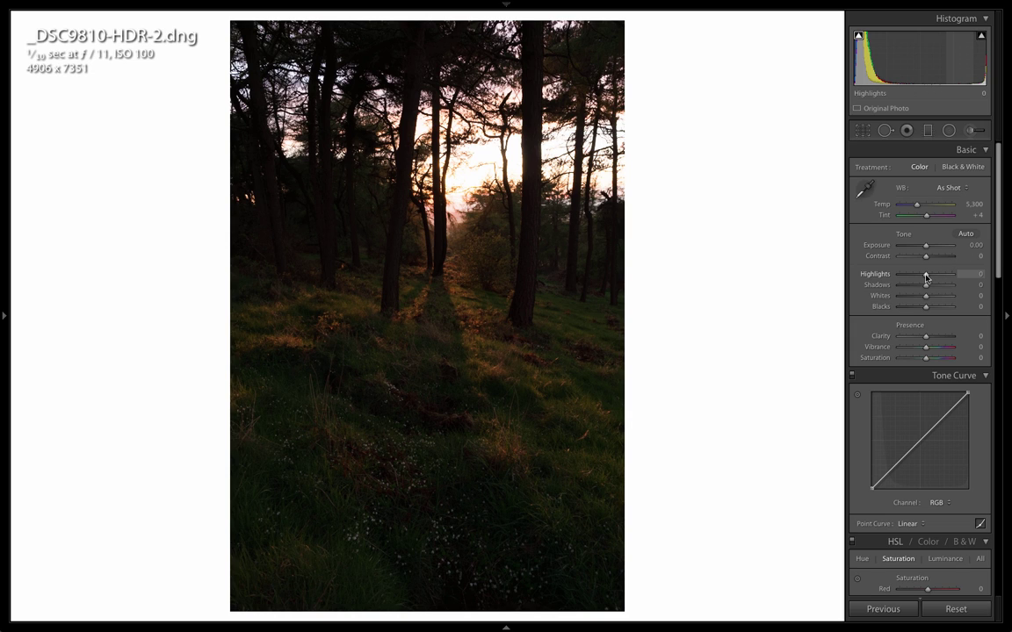
drag(926, 277, 913, 277)
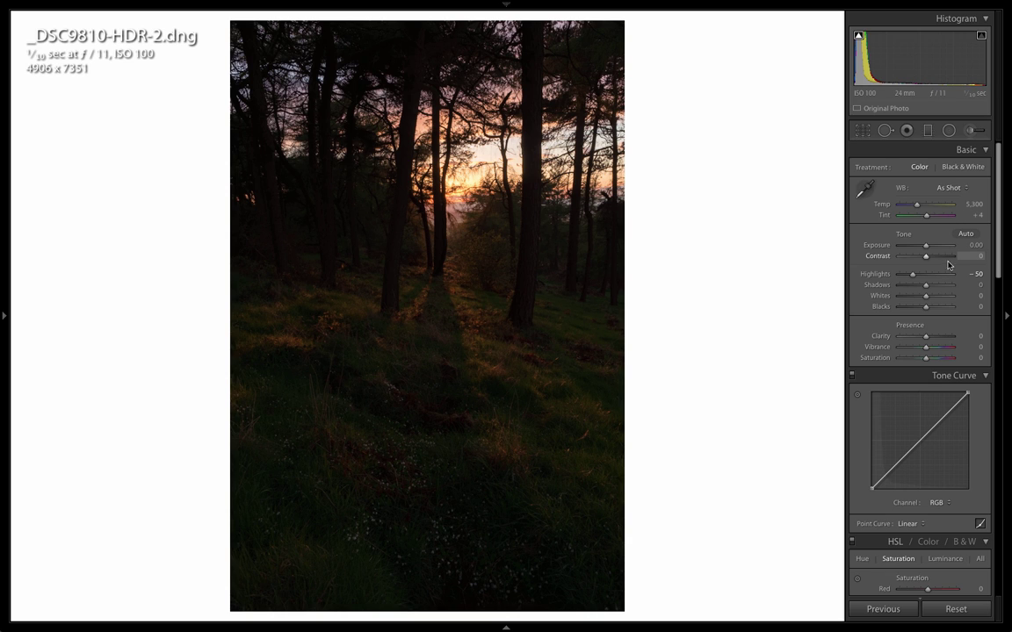
drag(916, 278, 919, 277)
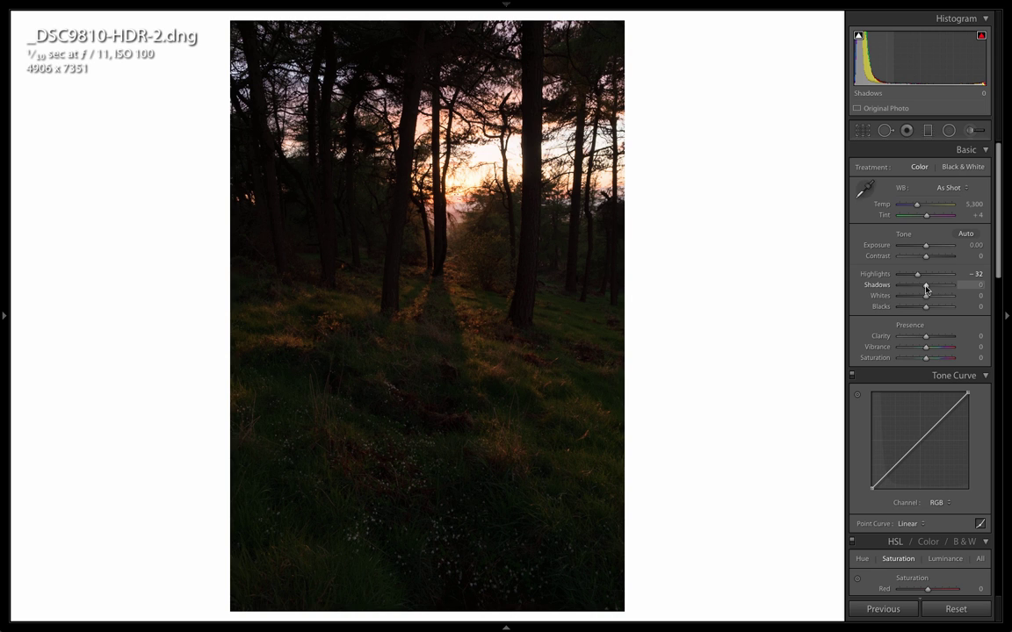
mouse_move(926, 290)
mouse_down()
mouse_move(946, 291)
mouse_move(912, 278)
mouse_up()
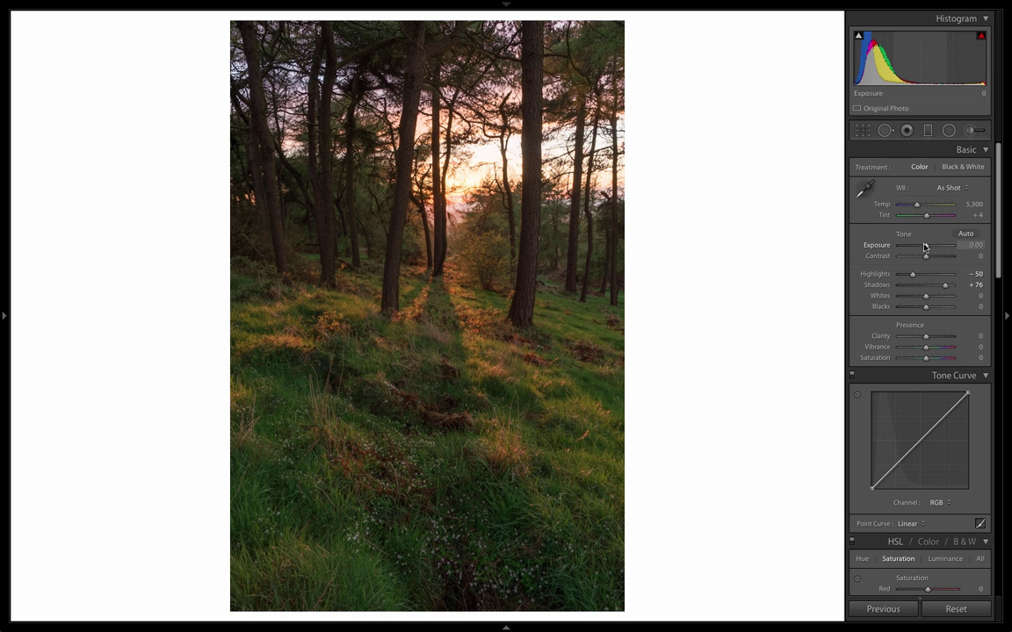
Step: Rebalance the tones to Exposure +2.05, Highlights -66 and Shadows +27
drag(924, 247, 922, 245)
drag(945, 284, 955, 285)
drag(931, 248, 927, 245)
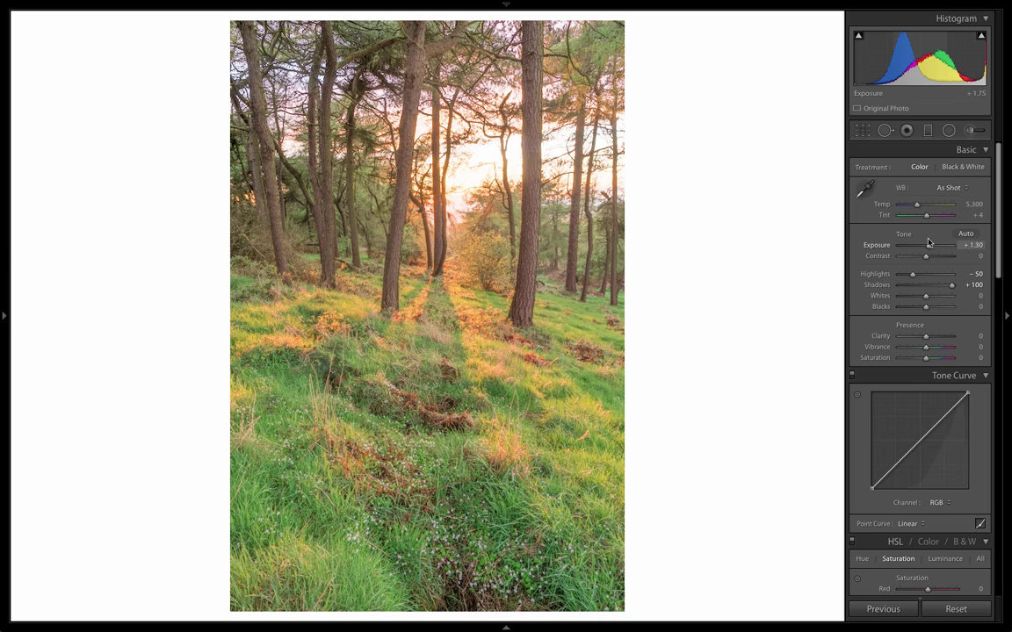
click(933, 287)
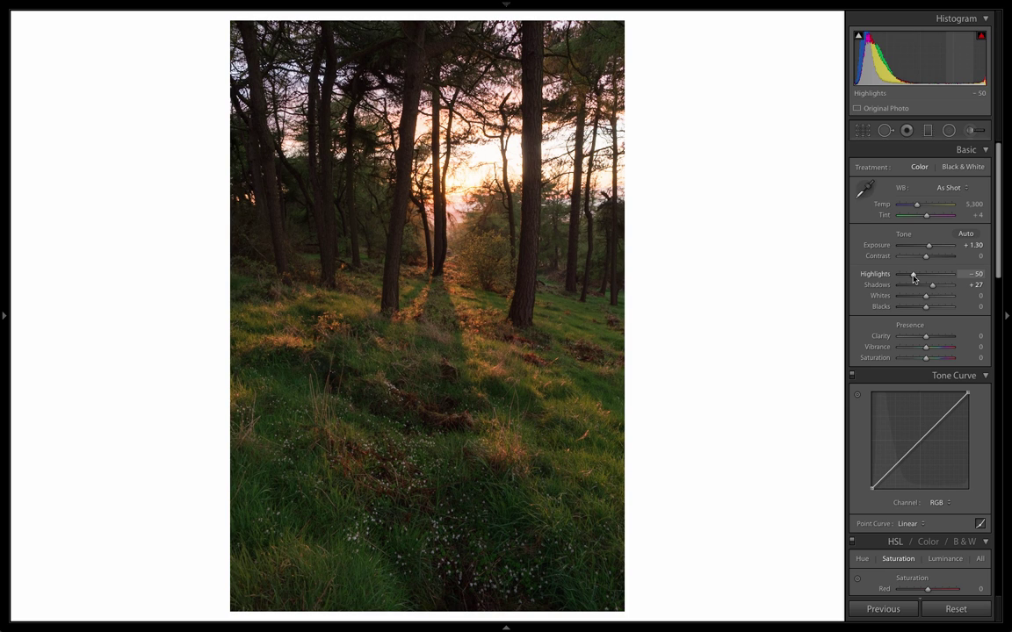
drag(914, 277, 908, 277)
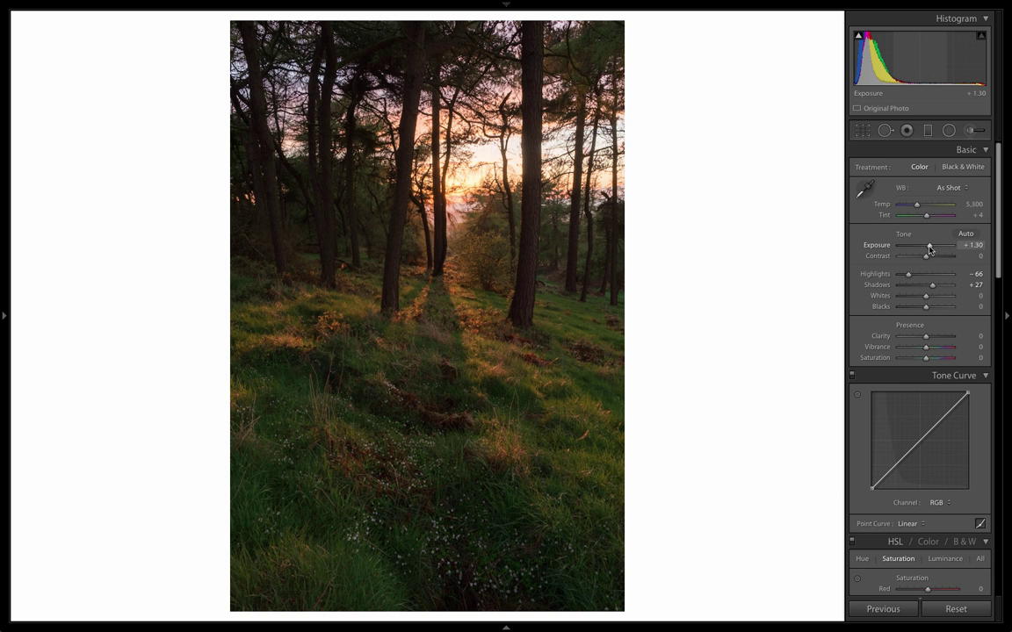
drag(930, 250, 931, 247)
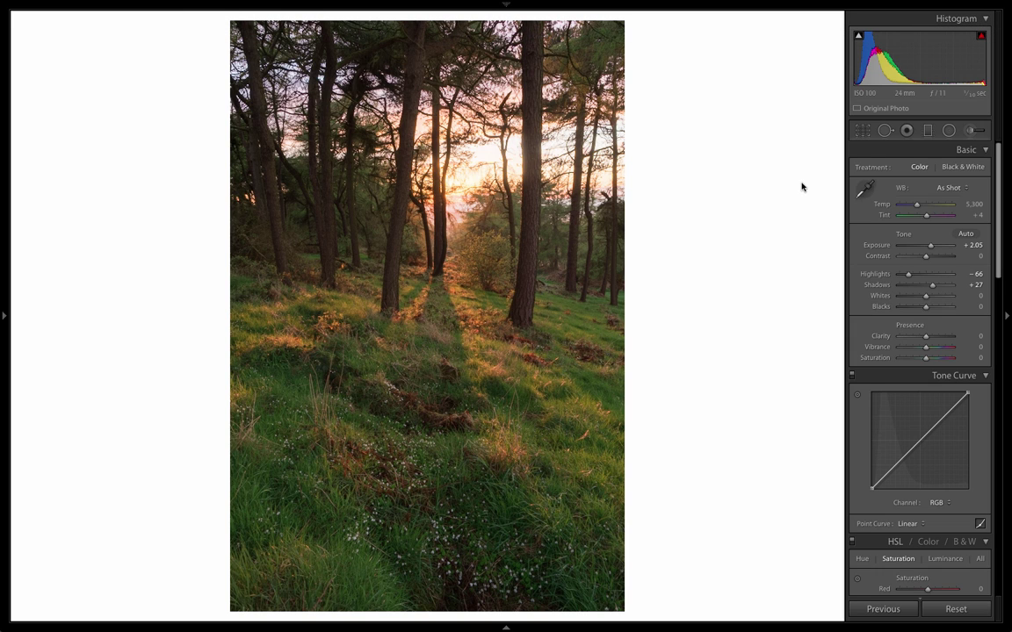
Step: Draw an inverted radial filter over the treetops at the top of the forest photo
click(948, 132)
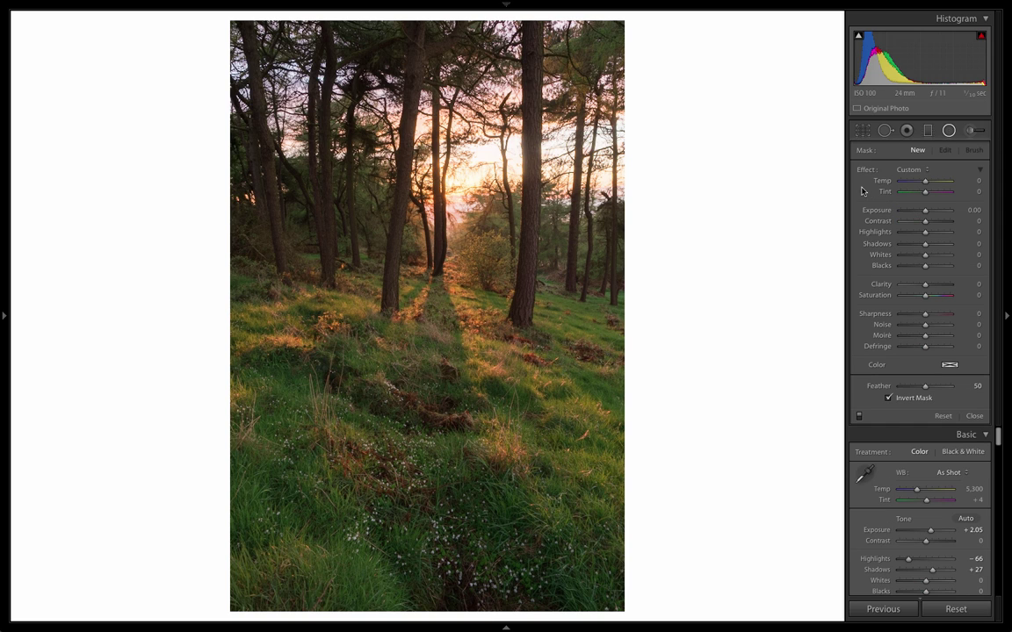
click(933, 244)
drag(395, 47, 471, 83)
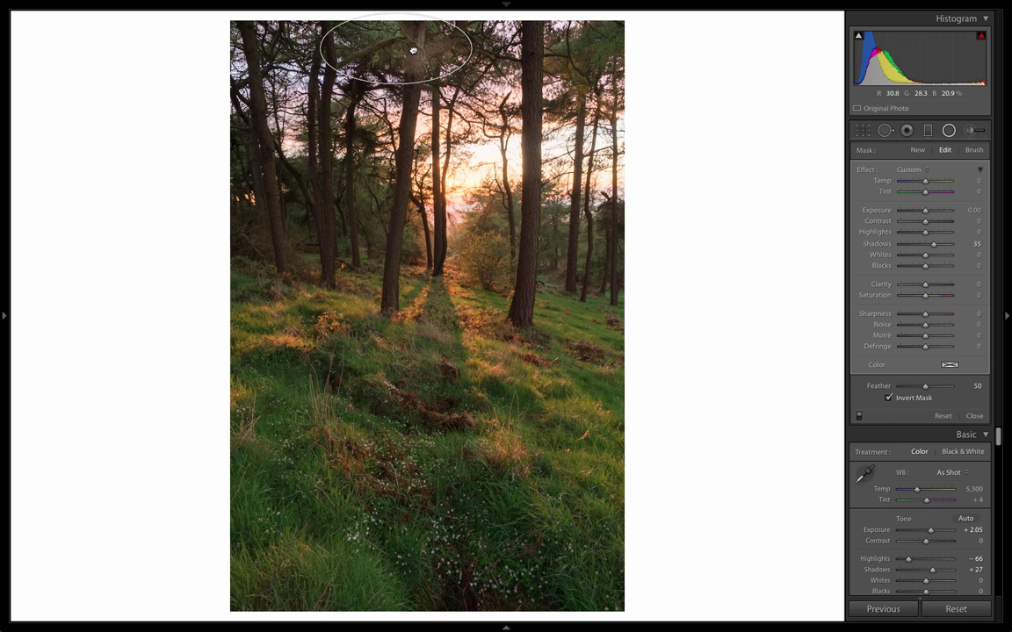
drag(413, 45, 419, 44)
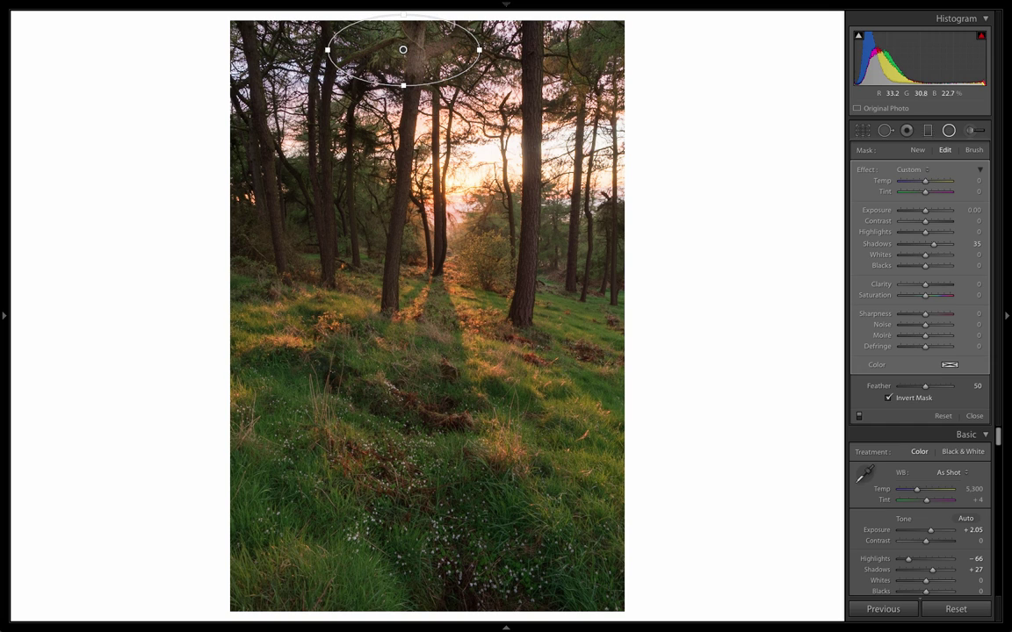
Step: Set the radial mask's Shadows to 10
click(969, 244)
key(Down)
key(Down)
key(Down)
key(Down)
key(Down)
key(Down)
key(Down)
key(Down)
key(Down)
key(Down)
key(Down)
key(Down)
key(Down)
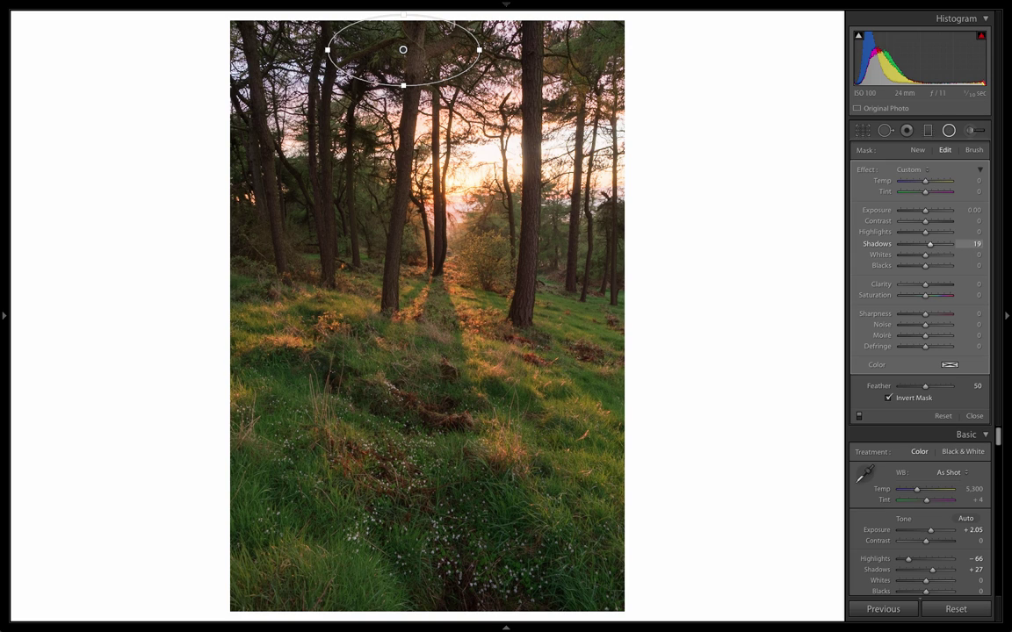
key(Down)
key(Down)
key(Down)
key(Down)
key(Down)
key(Down)
key(Return)
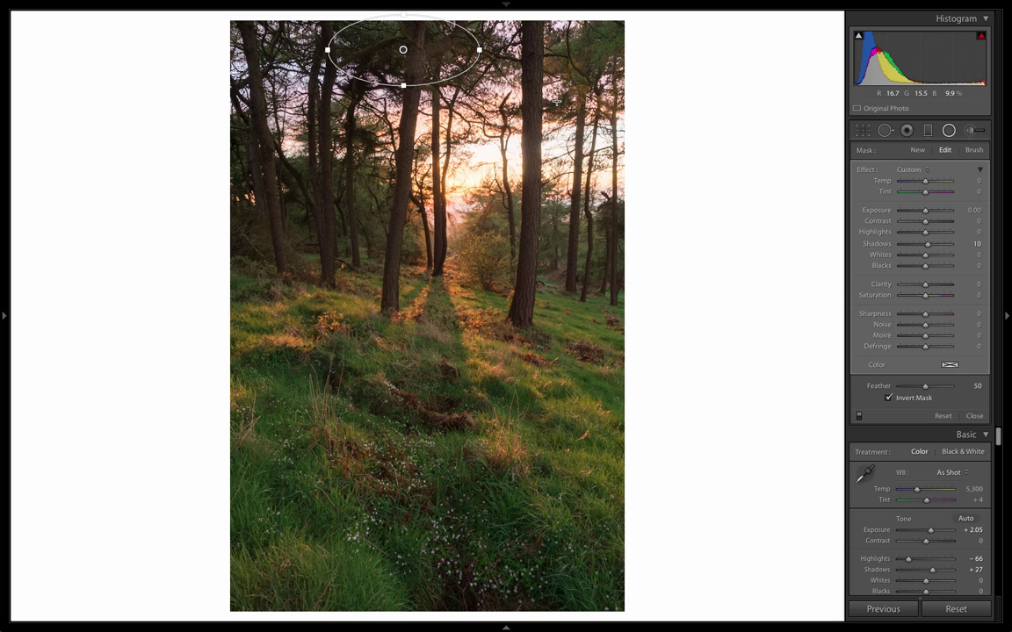
Step: Reset brush Flow to 100, raise the treetop mask's Shadows to 17, and close the radial filter
click(973, 151)
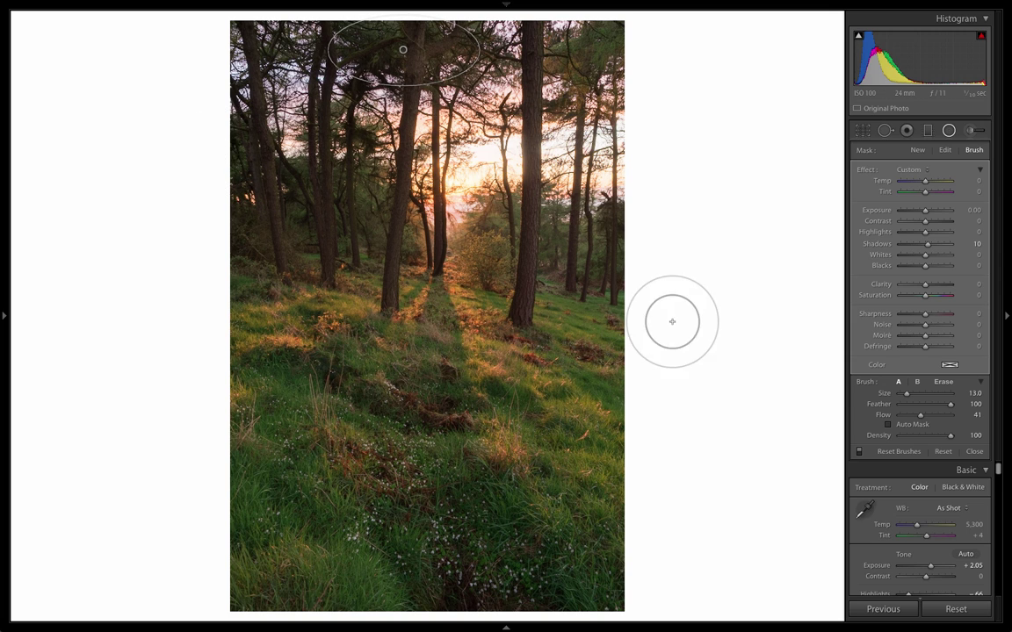
double_click(882, 415)
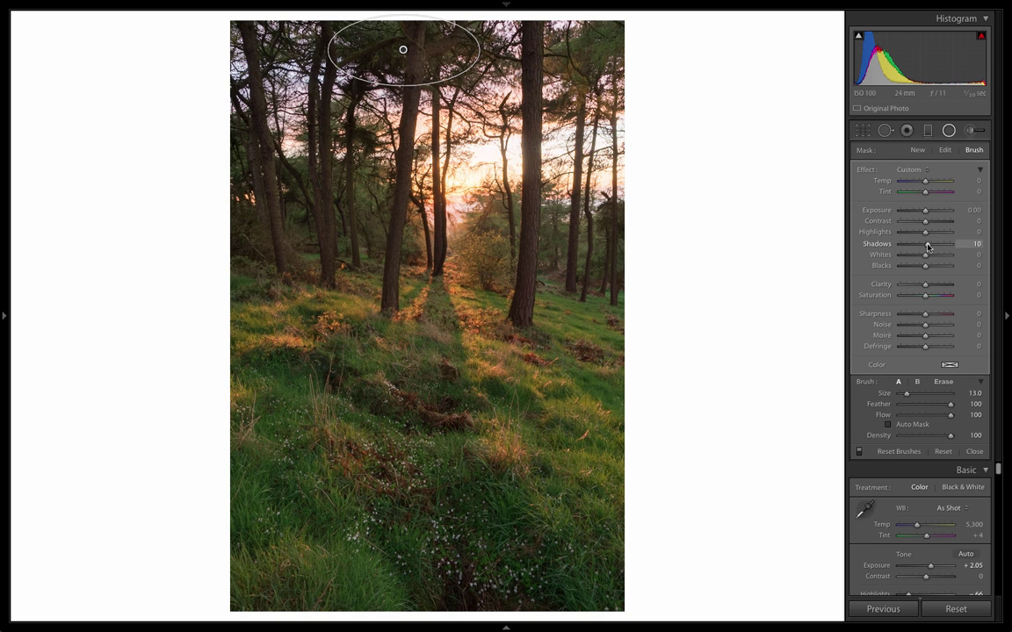
drag(928, 248, 930, 248)
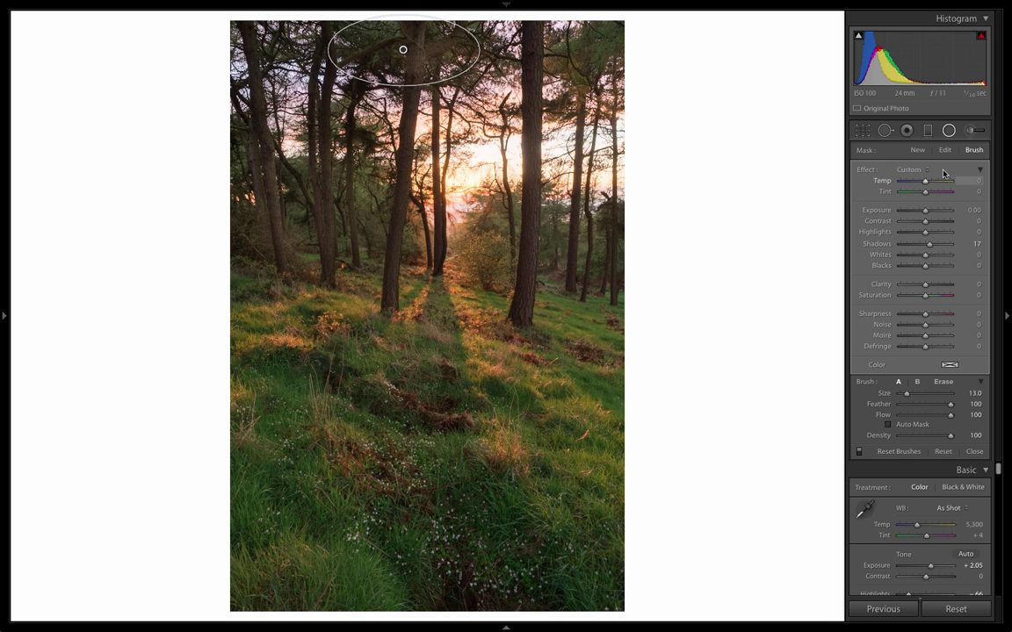
click(949, 129)
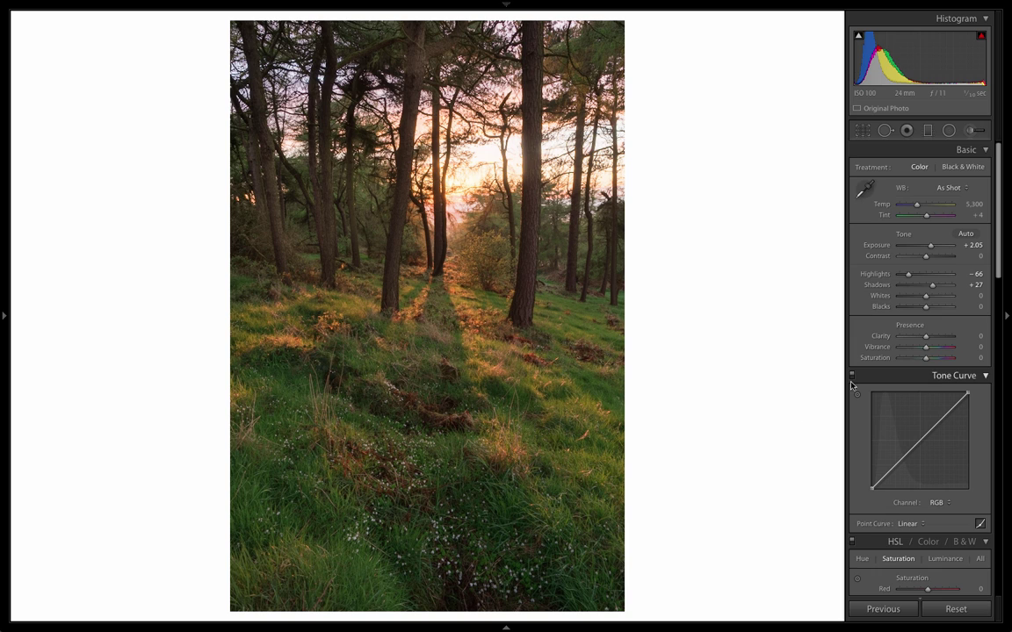
Step: Lower the HSL Green saturation to -26
scroll(913, 360, down, 5)
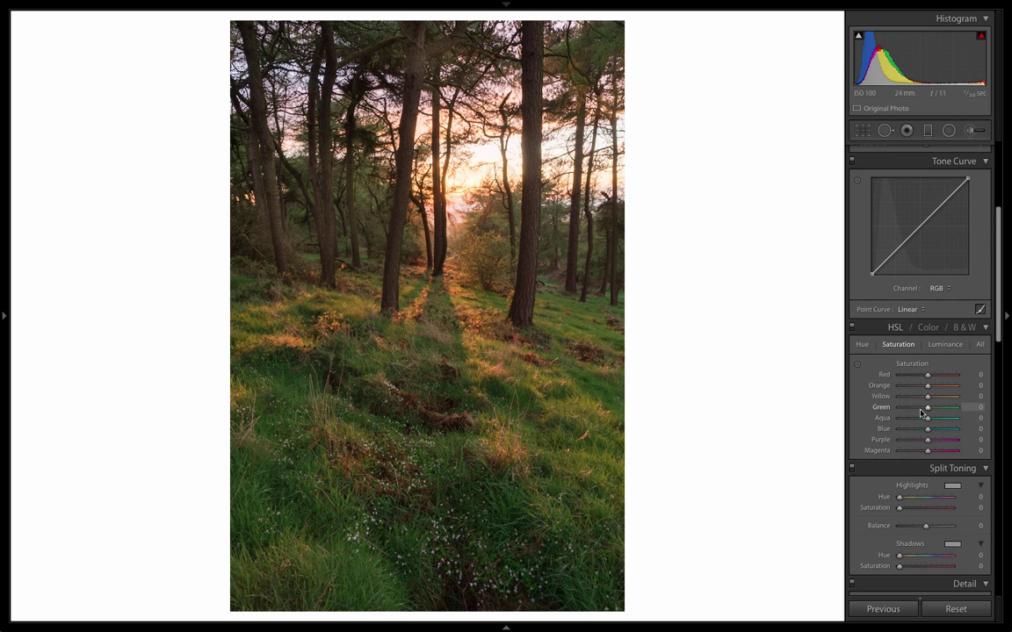
click(919, 409)
scroll(905, 351, up, 5)
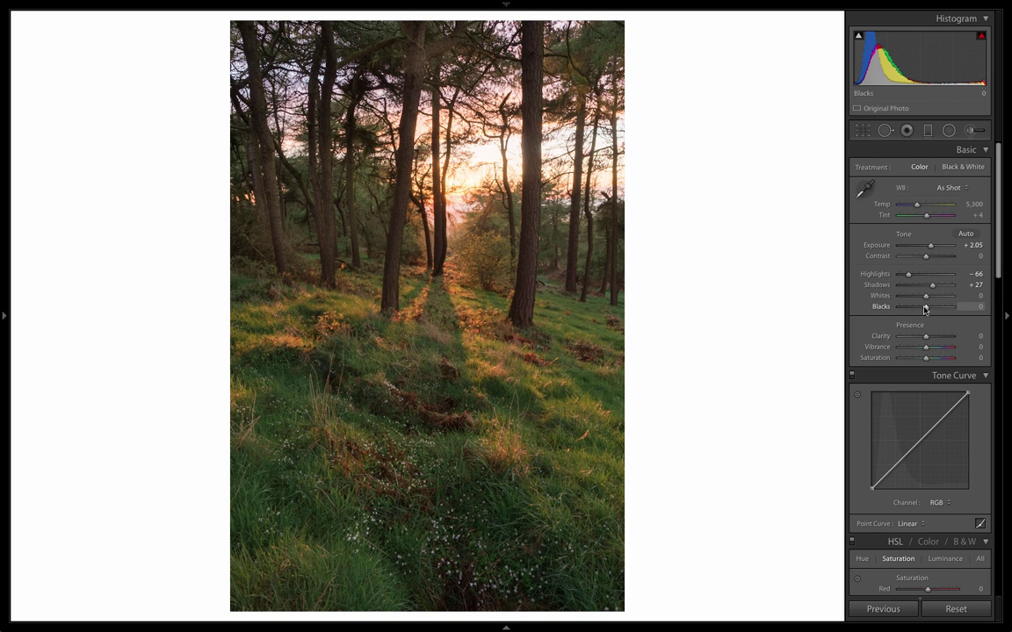
Step: Set Blacks to -10 and Whites to +19 in the Basic panel
drag(924, 308, 922, 309)
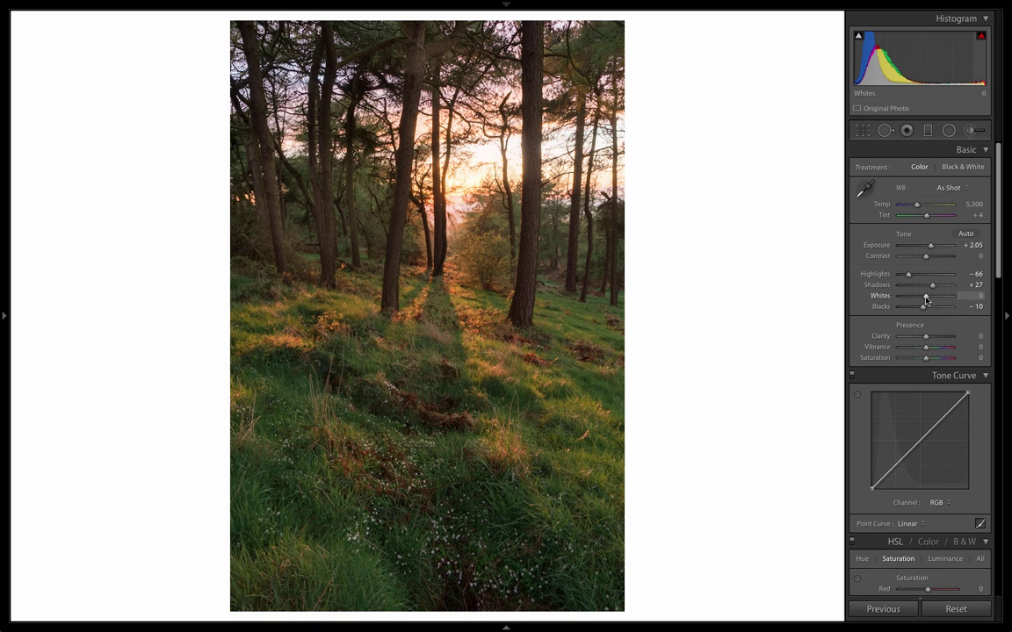
drag(925, 299, 930, 301)
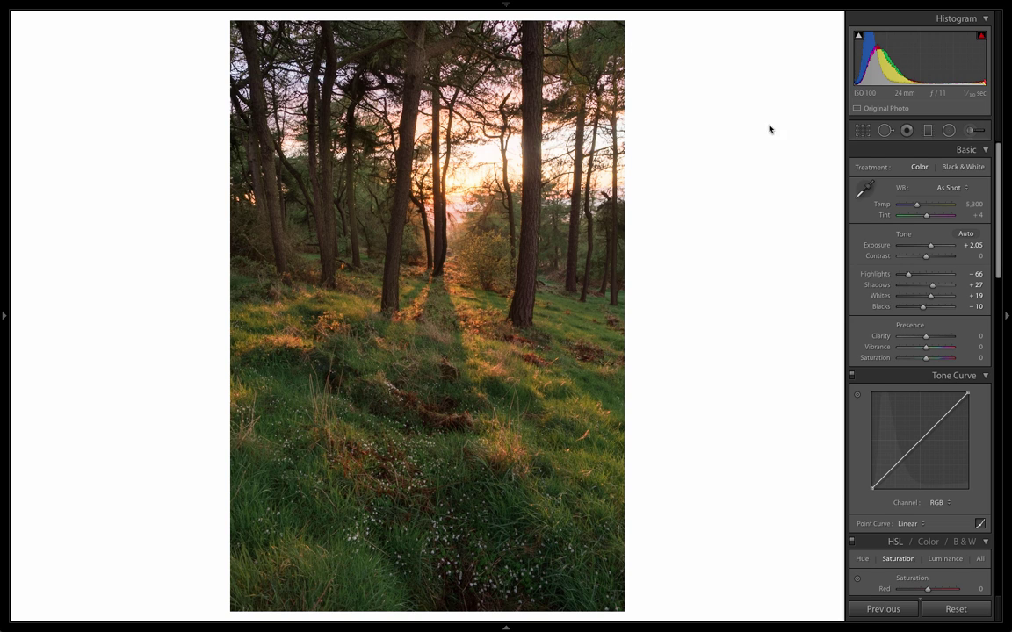
Step: Zoom into the forest photo via 1:2, ending at a 1:1 view
click(511, 164)
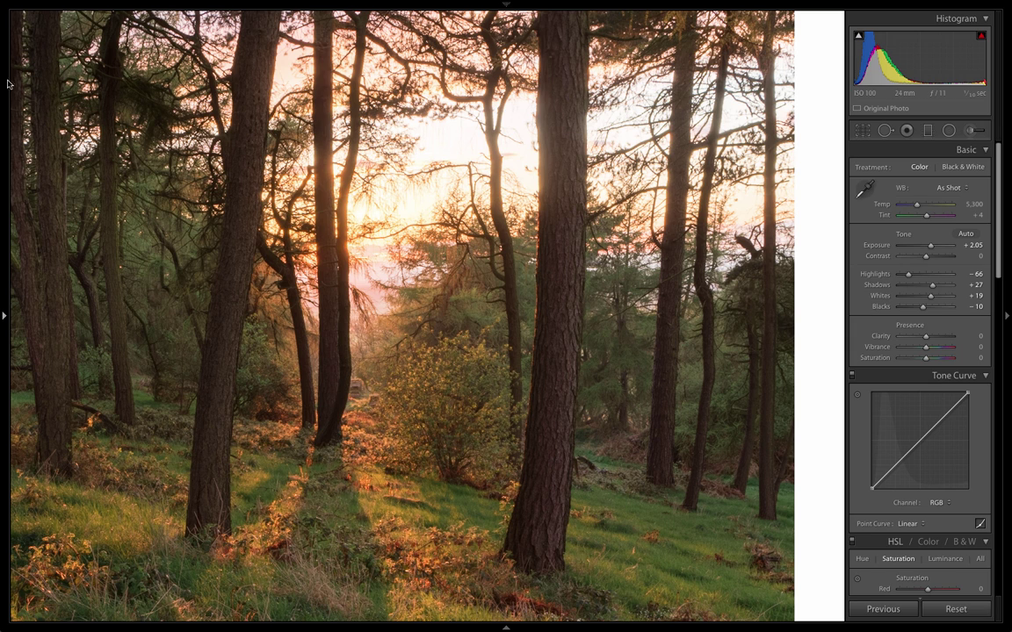
mouse_move(3, 79)
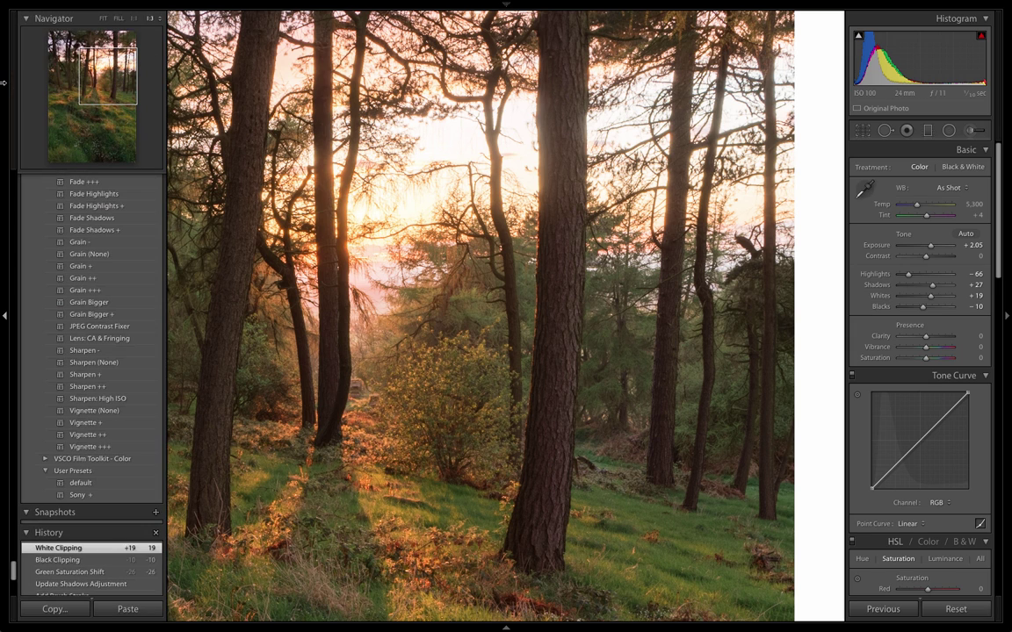
click(151, 18)
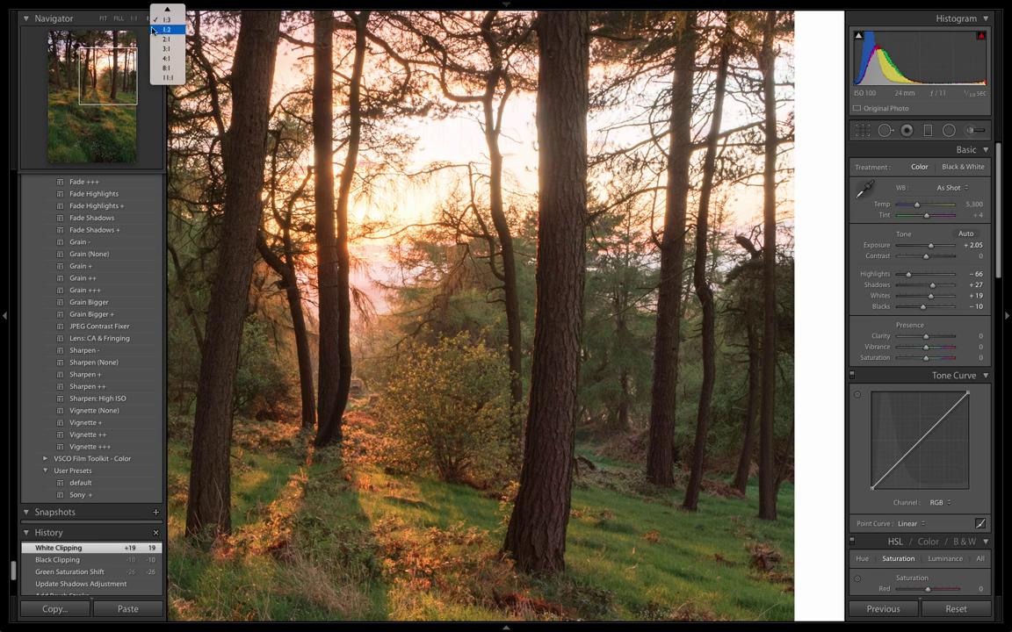
click(158, 30)
click(135, 19)
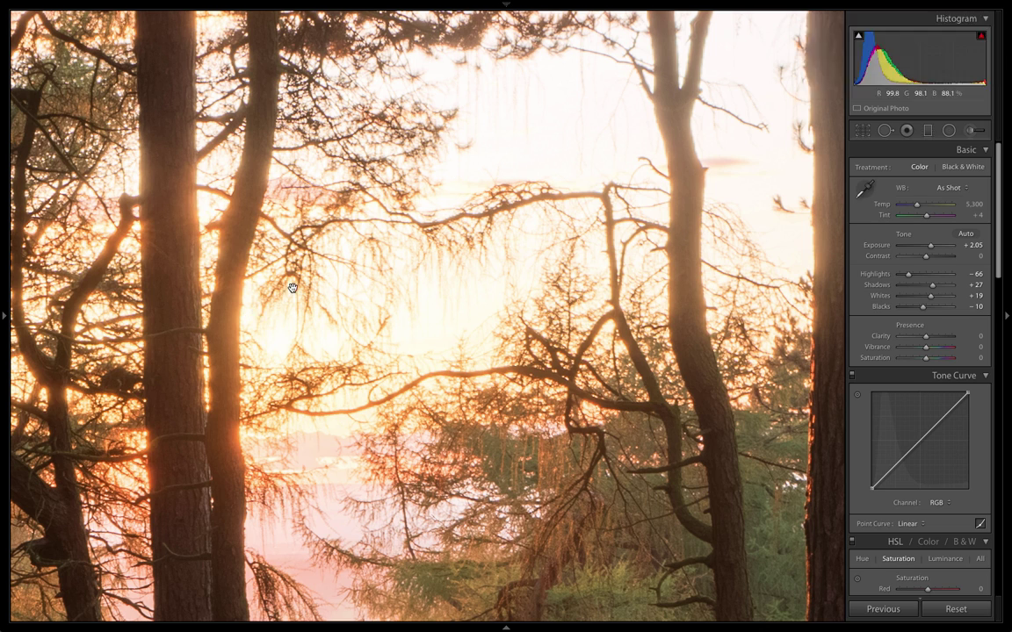
drag(506, 305, 720, 249)
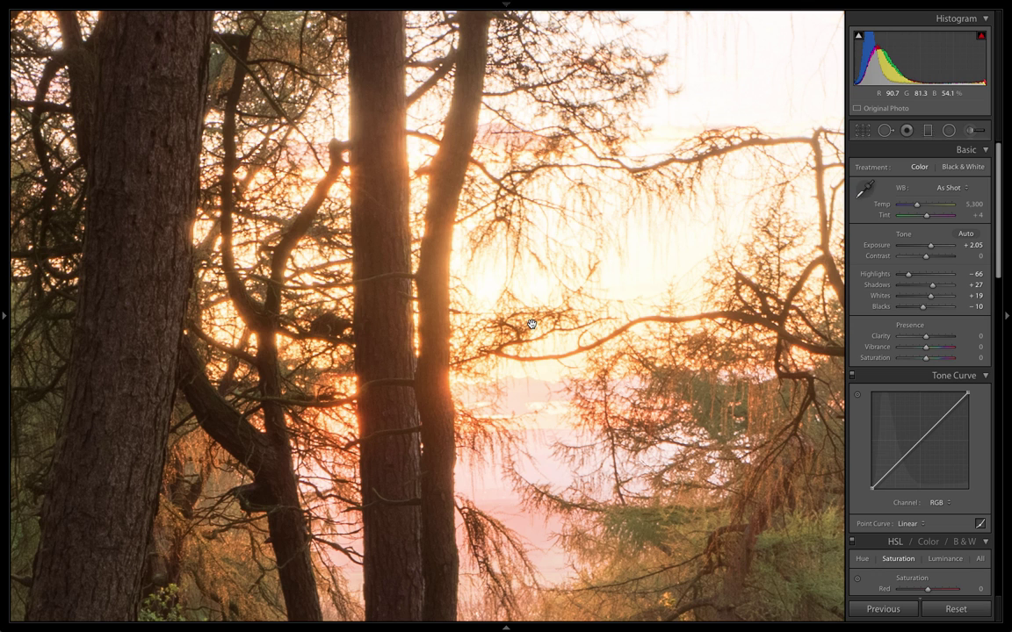
drag(531, 325, 399, 282)
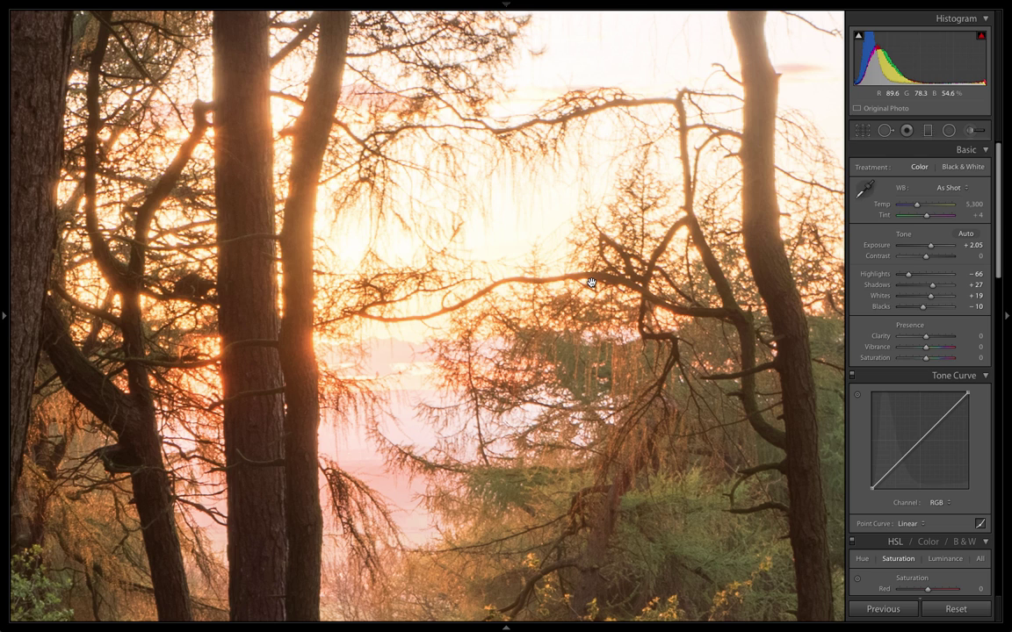
click(745, 172)
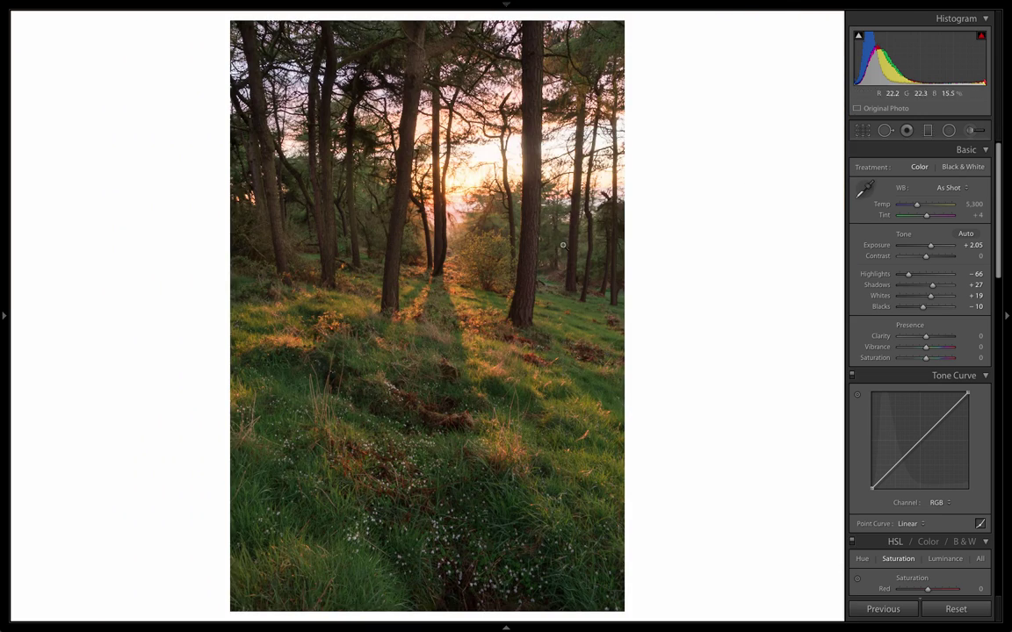
click(520, 167)
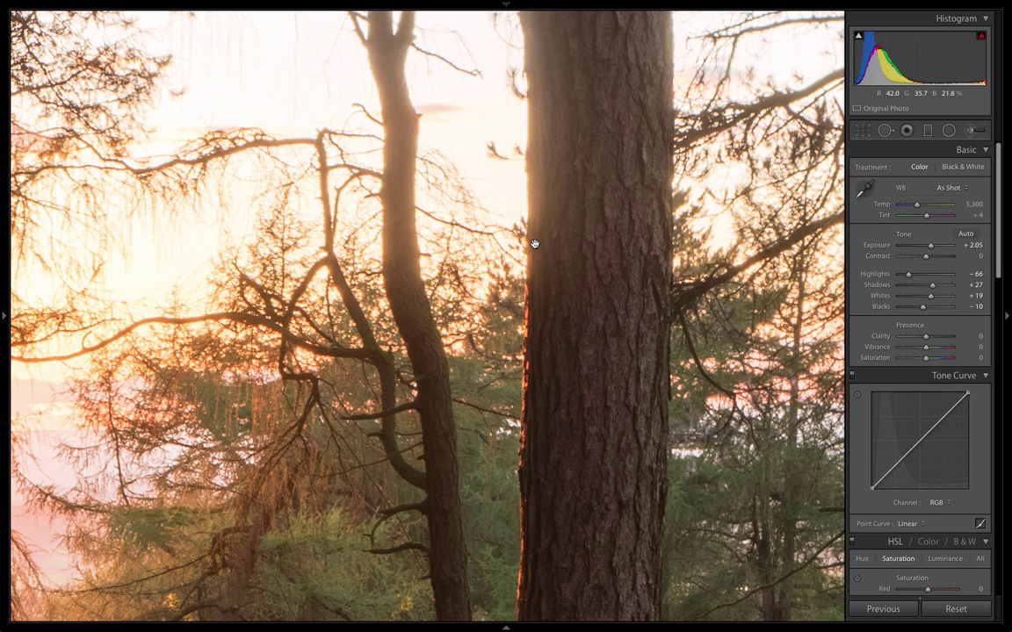
drag(526, 181, 561, 359)
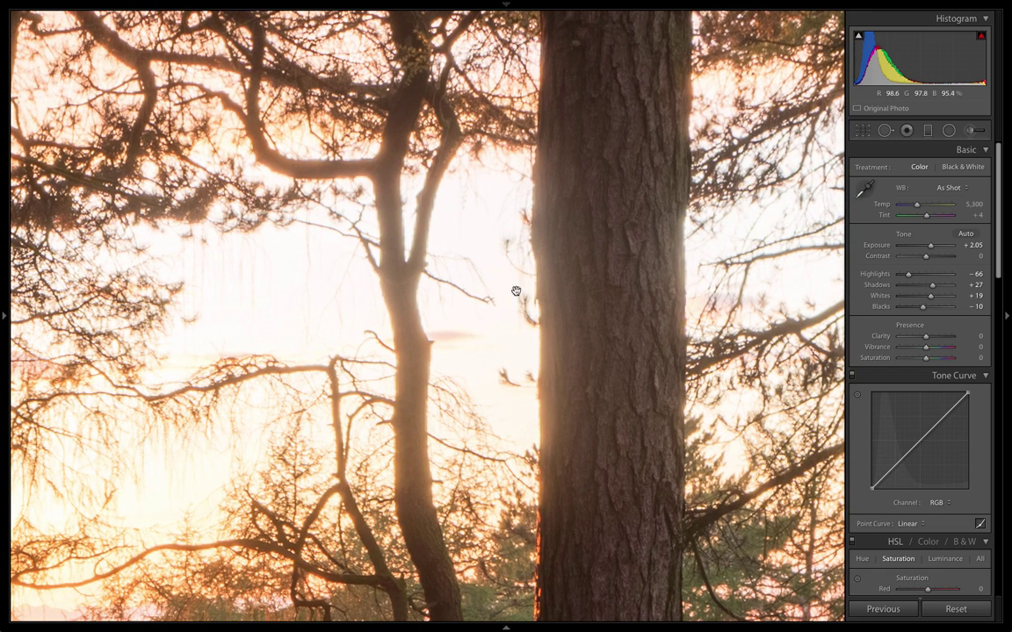
drag(387, 391, 506, 365)
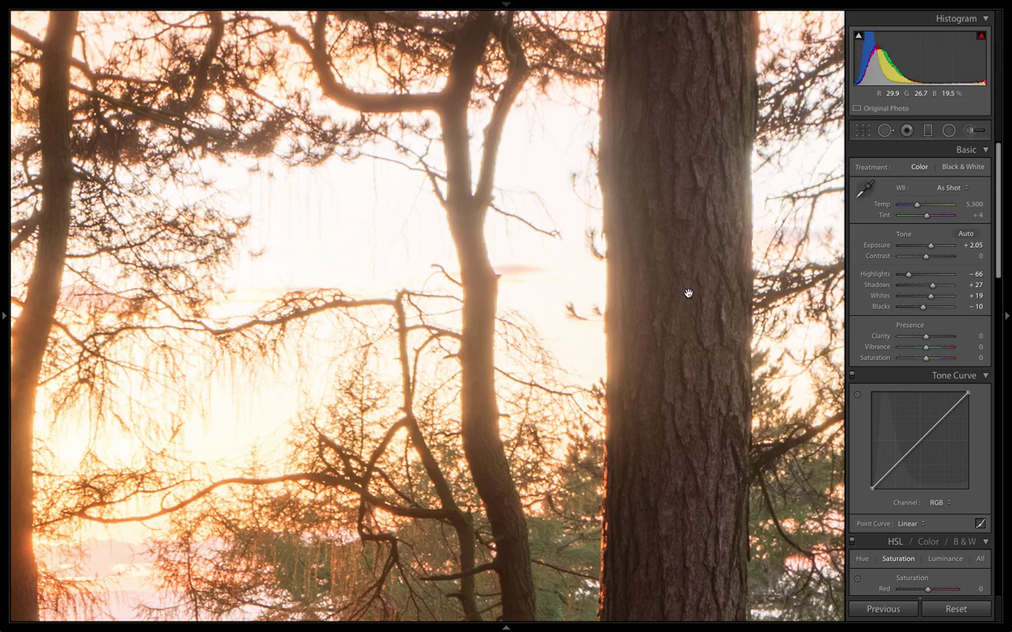
Step: Fit the photo, show the filmstrip and clear the colour-label filter to list all photos
click(688, 293)
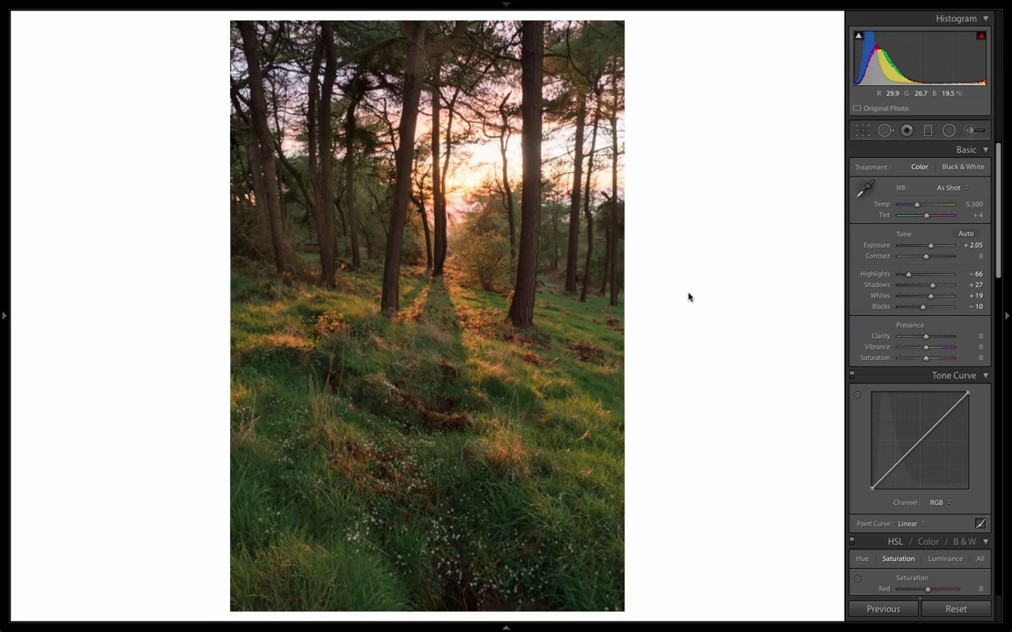
click(507, 627)
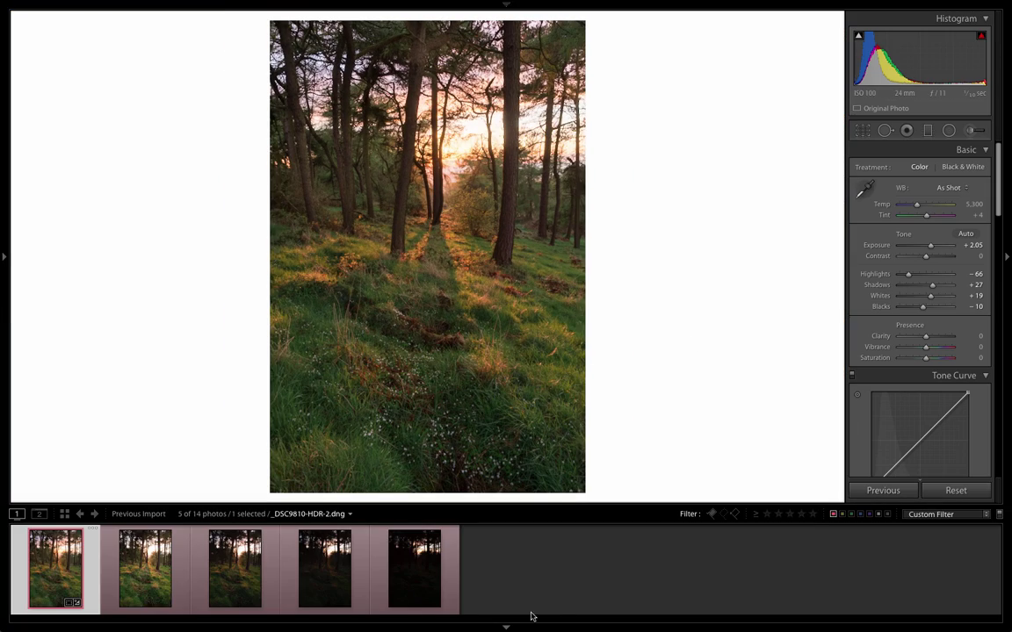
click(835, 517)
scroll(593, 590, up, 3)
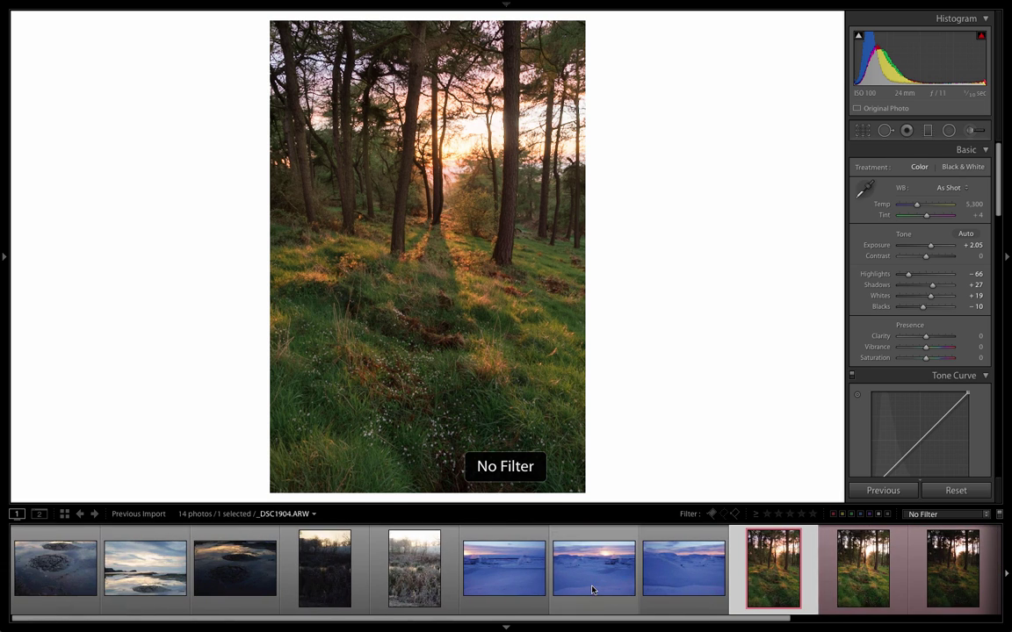
Step: Select _DSC0568 alone, then step to the dark marsh exposure _DSC0984
click(319, 577)
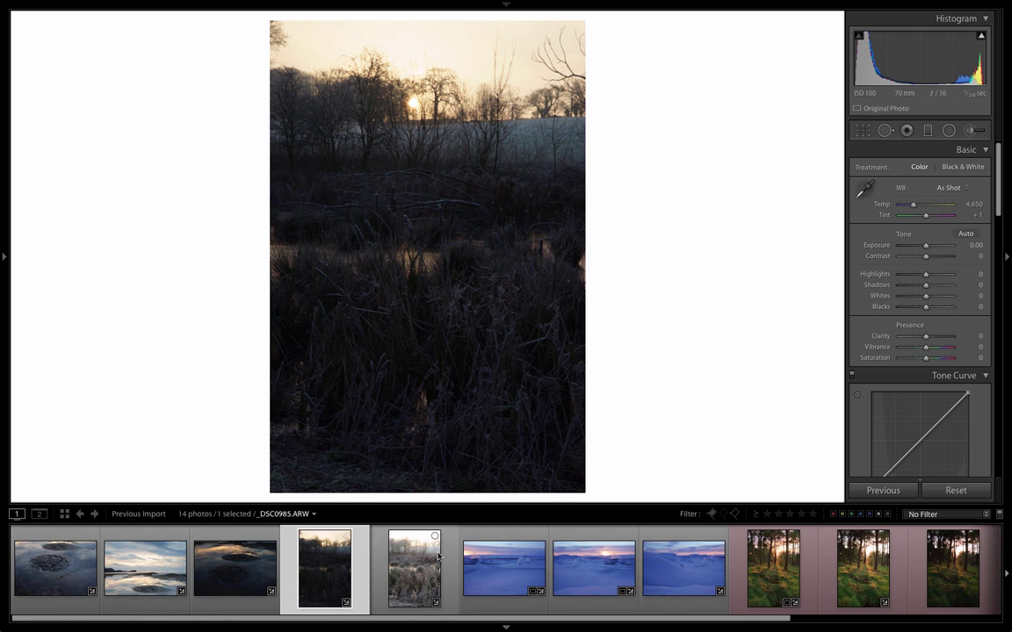
shift+click(413, 567)
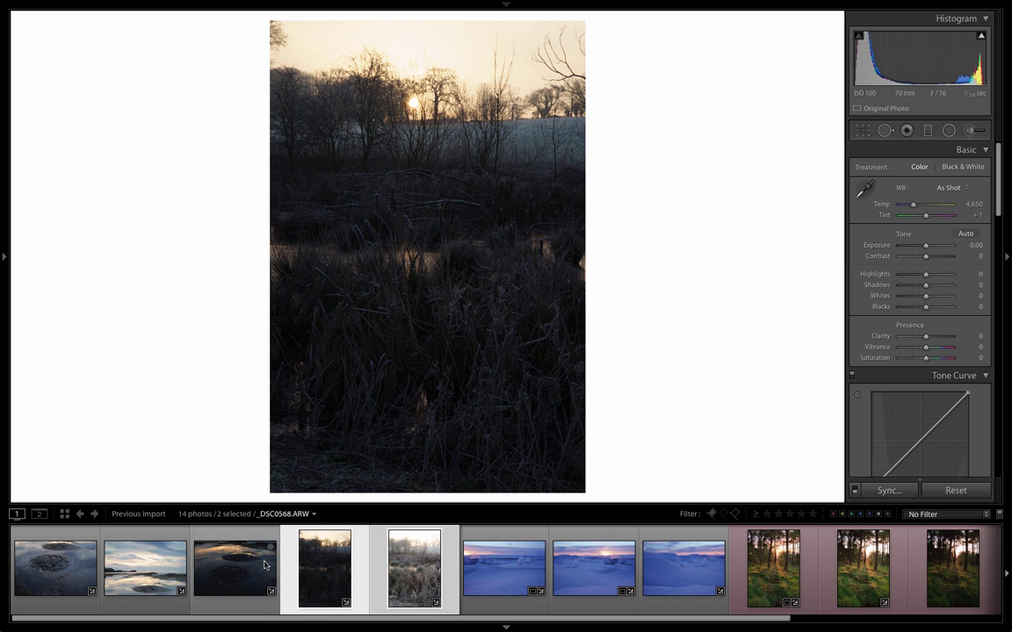
click(235, 567)
key(Right)
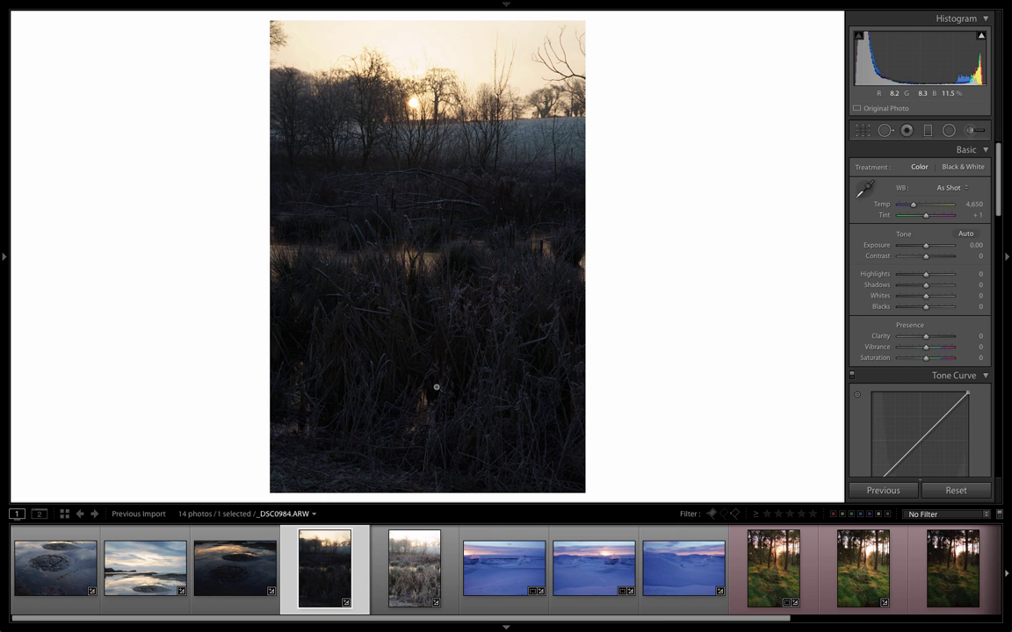
Step: At 1:1, raise Exposure to +2.45 and Shadows to +29 on the dark marsh photo
drag(436, 387, 474, 373)
drag(530, 215, 461, 319)
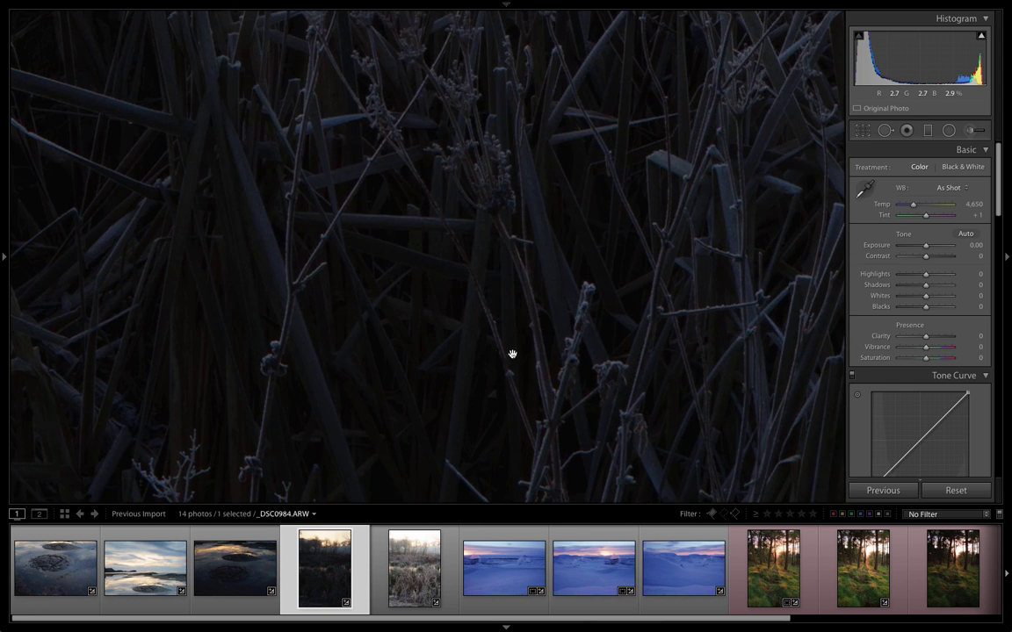
click(934, 248)
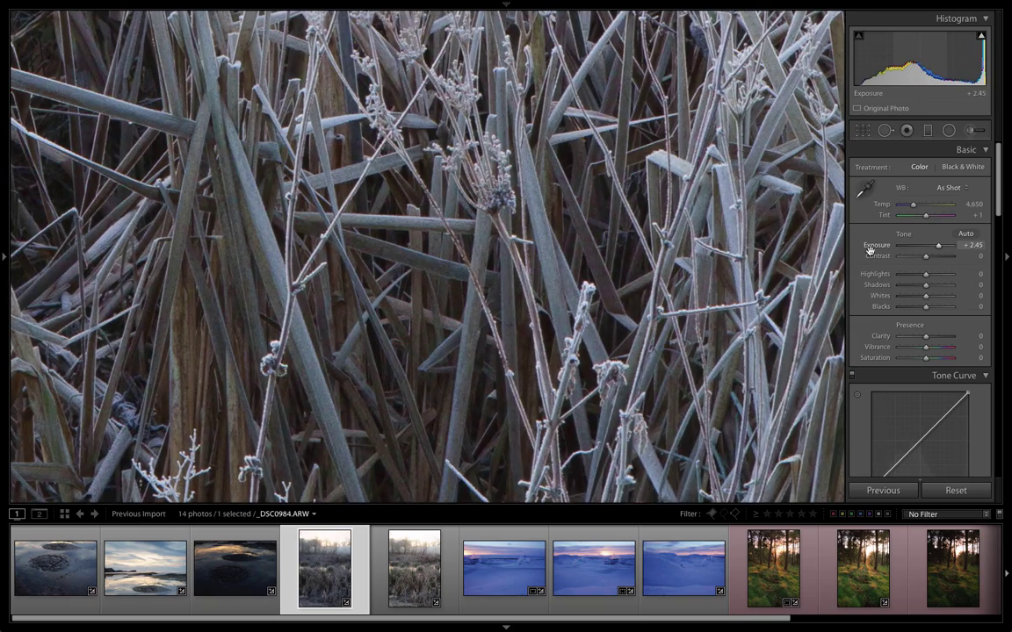
drag(456, 386, 423, 325)
drag(510, 325, 456, 228)
drag(346, 176, 718, 220)
drag(926, 284, 932, 286)
drag(772, 263, 172, 274)
Step: Pan over the frosted reeds and water, return to Fit, and reset Exposure to 0.00
drag(611, 185, 293, 286)
drag(482, 238, 230, 246)
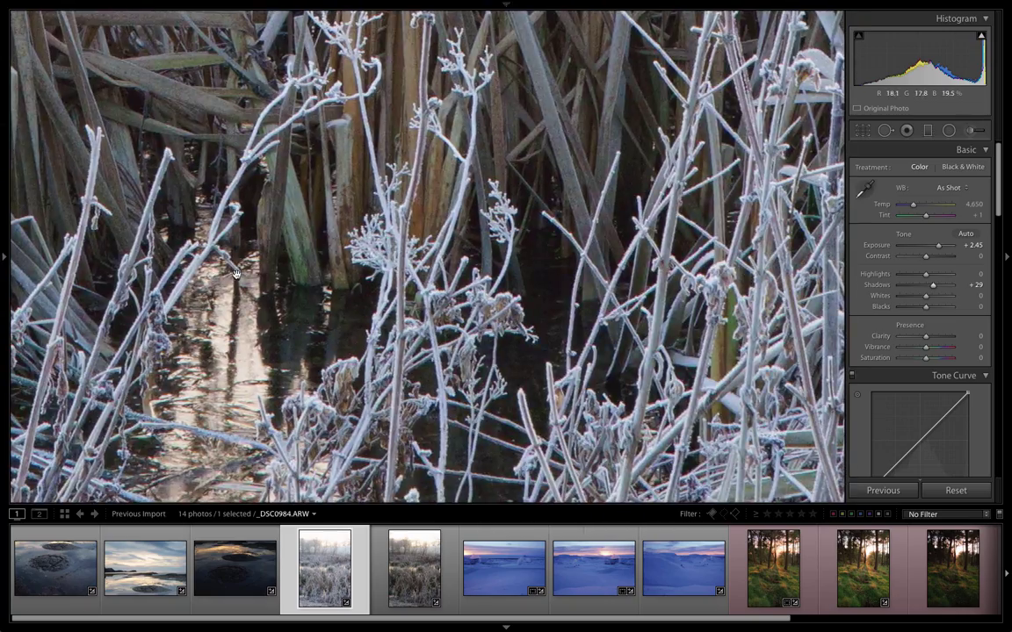
drag(489, 194, 396, 360)
drag(588, 324, 375, 221)
drag(540, 194, 171, 297)
drag(335, 274, 355, 167)
drag(384, 394, 346, 140)
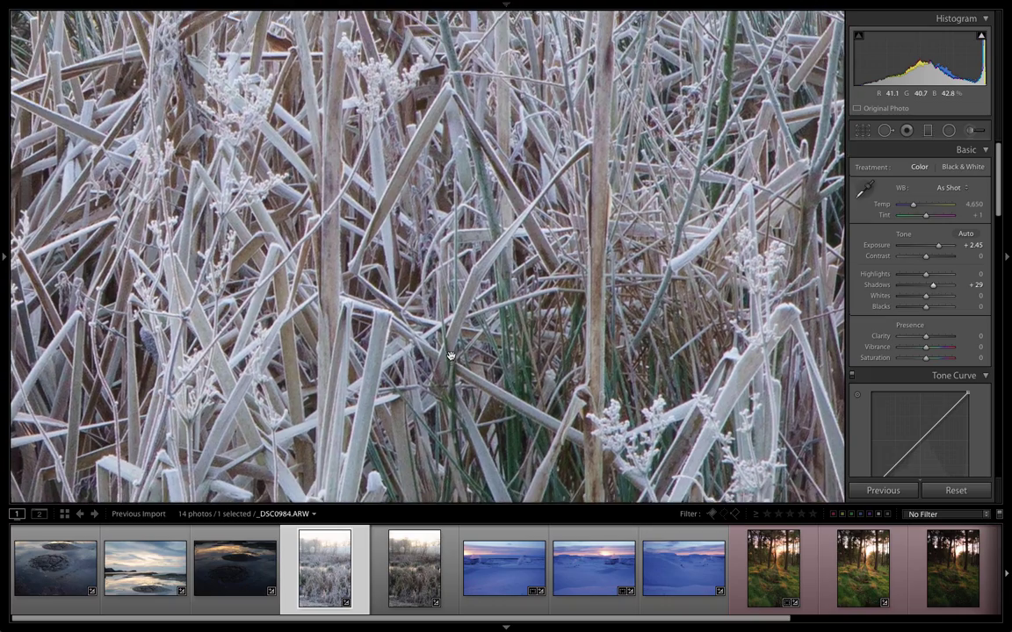
drag(457, 360, 318, 206)
click(463, 277)
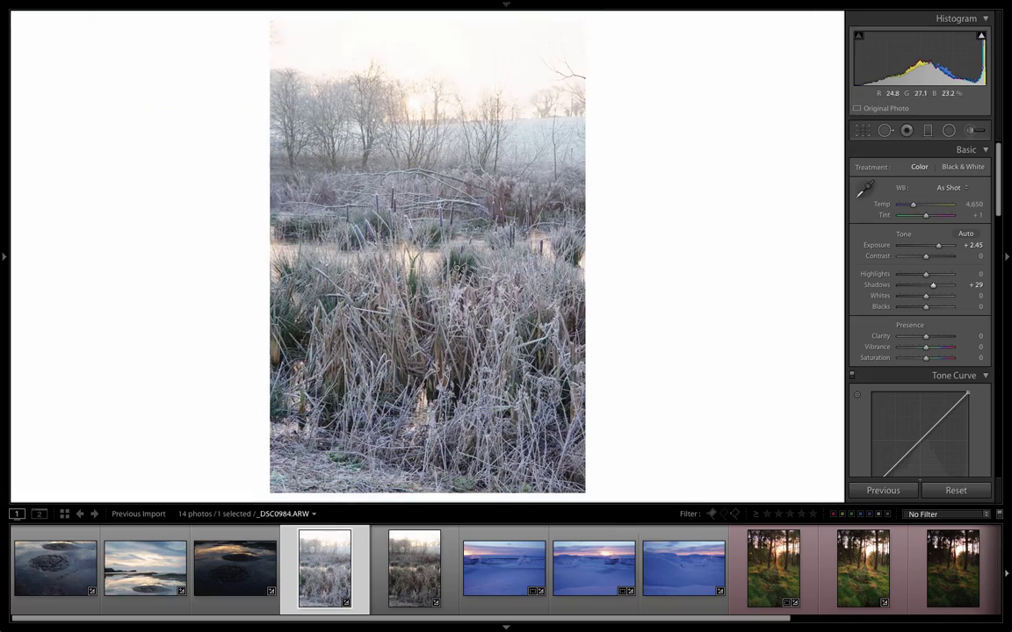
double_click(938, 246)
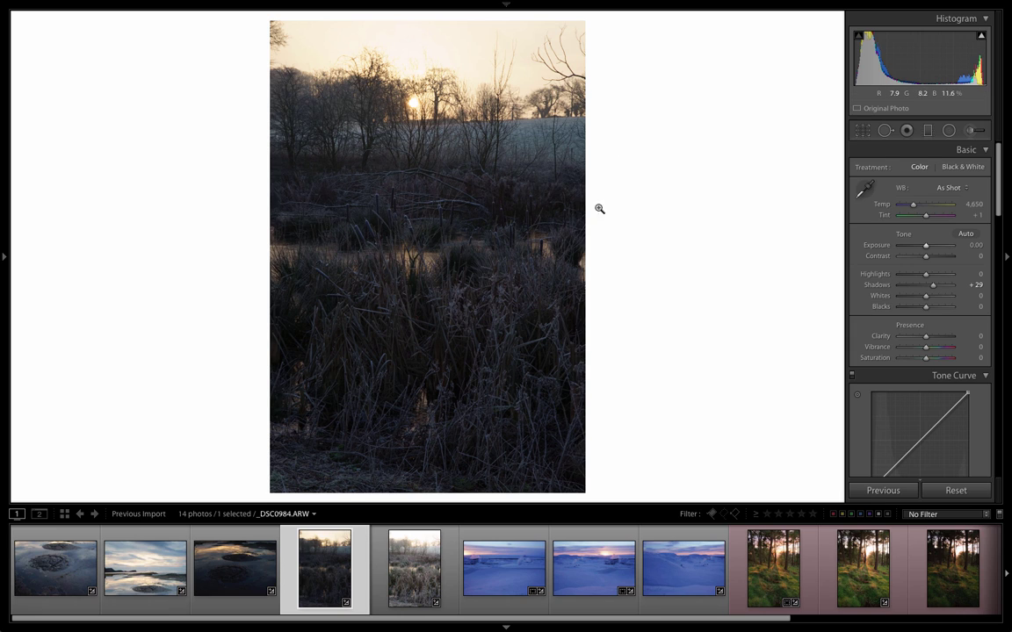
Step: Open _DSC0985, test Highlights at -100 on the sun at 1:1, then reset to 0
click(407, 553)
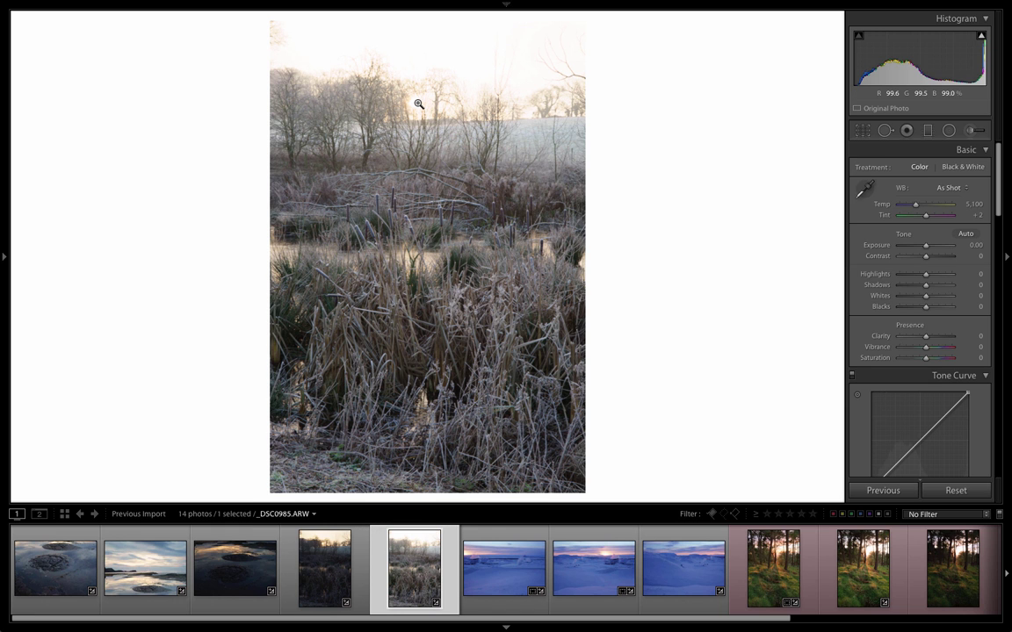
drag(419, 103, 517, 339)
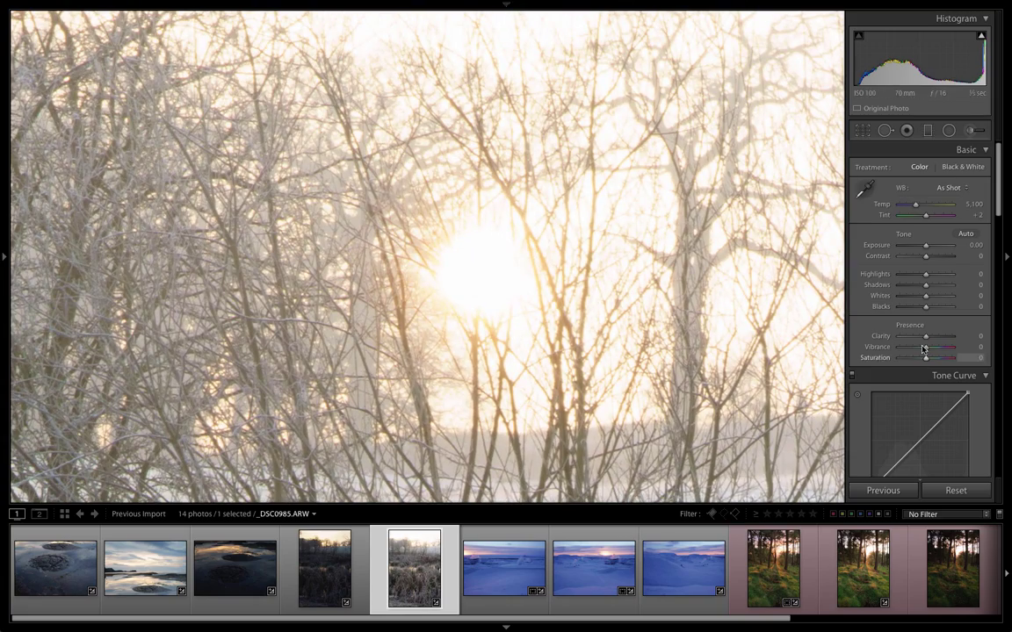
drag(925, 274, 897, 275)
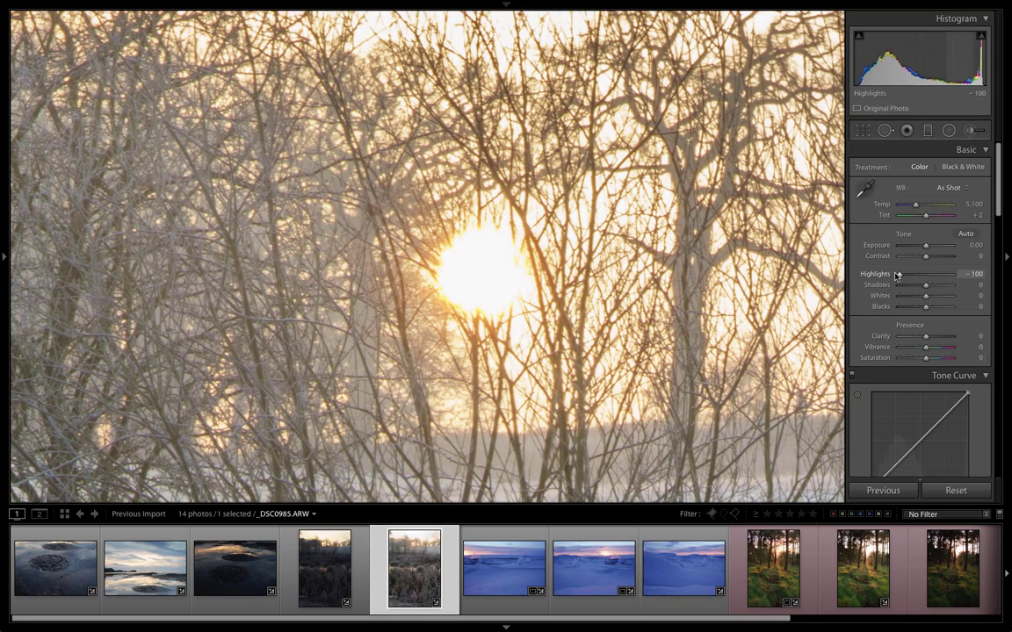
double_click(896, 275)
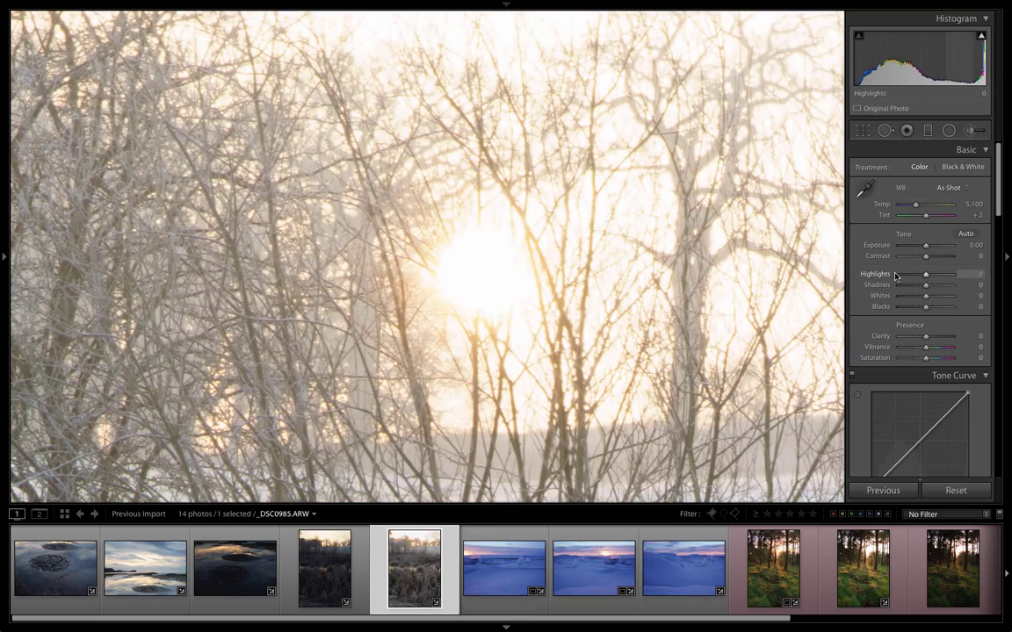
click(605, 356)
Step: Inspect the frosted reeds at full size, then add _DSC0984 to the selection
drag(400, 330, 399, 246)
drag(373, 352, 535, 348)
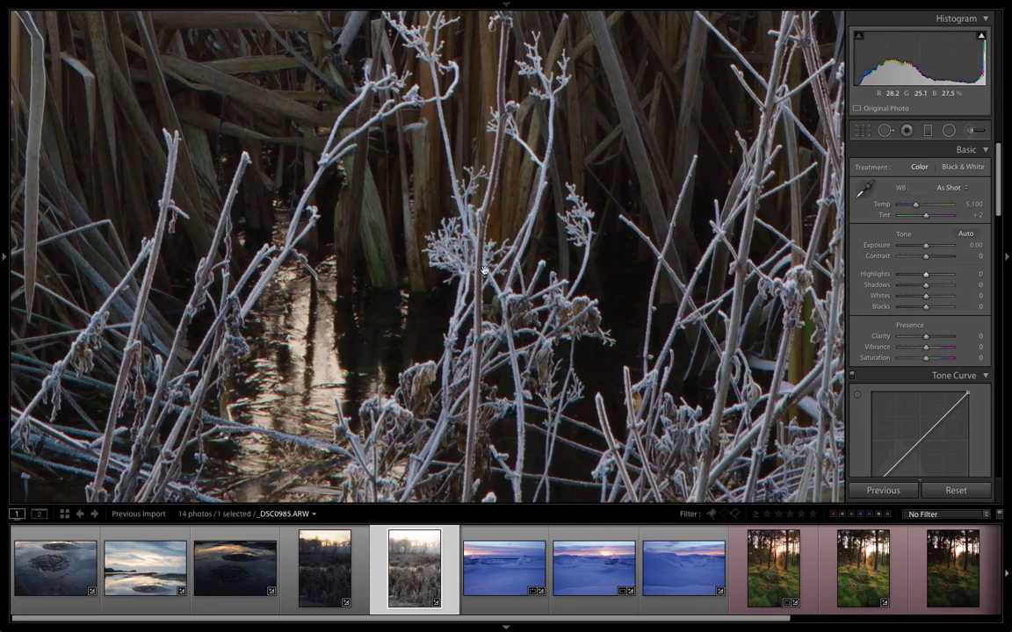
drag(360, 316, 596, 312)
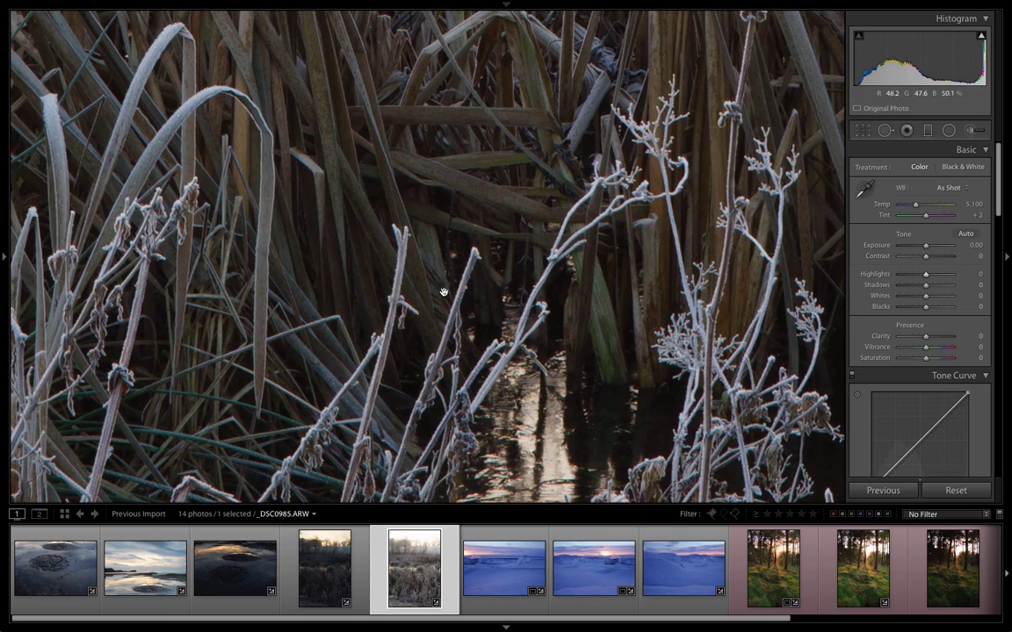
mouse_move(270, 305)
mouse_down()
mouse_move(413, 214)
mouse_move(386, 290)
mouse_move(417, 121)
mouse_up()
drag(447, 218, 337, 201)
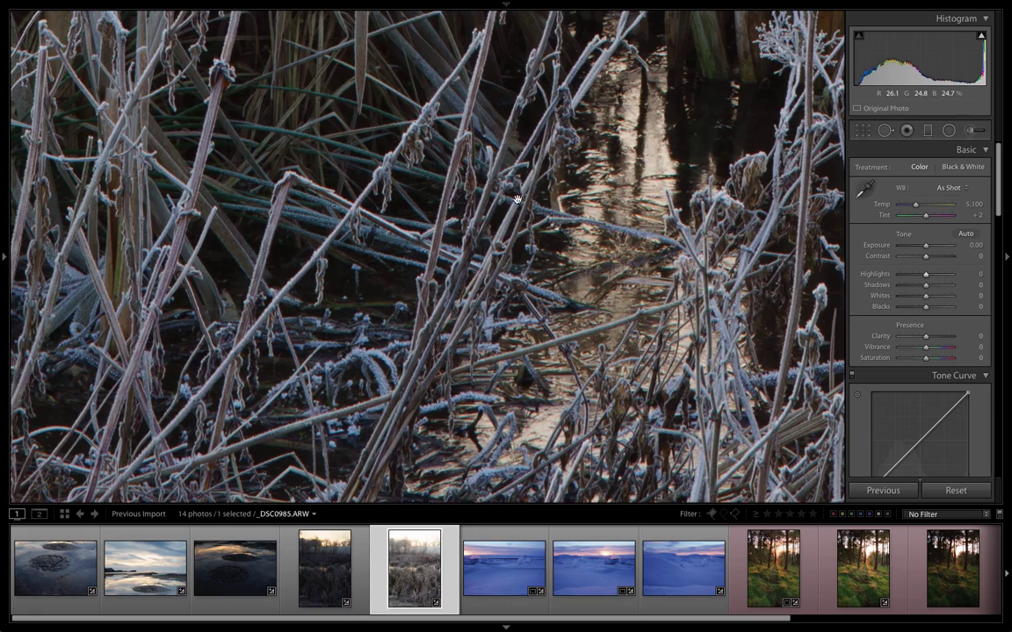
drag(530, 174, 272, 212)
drag(348, 194, 388, 216)
click(387, 216)
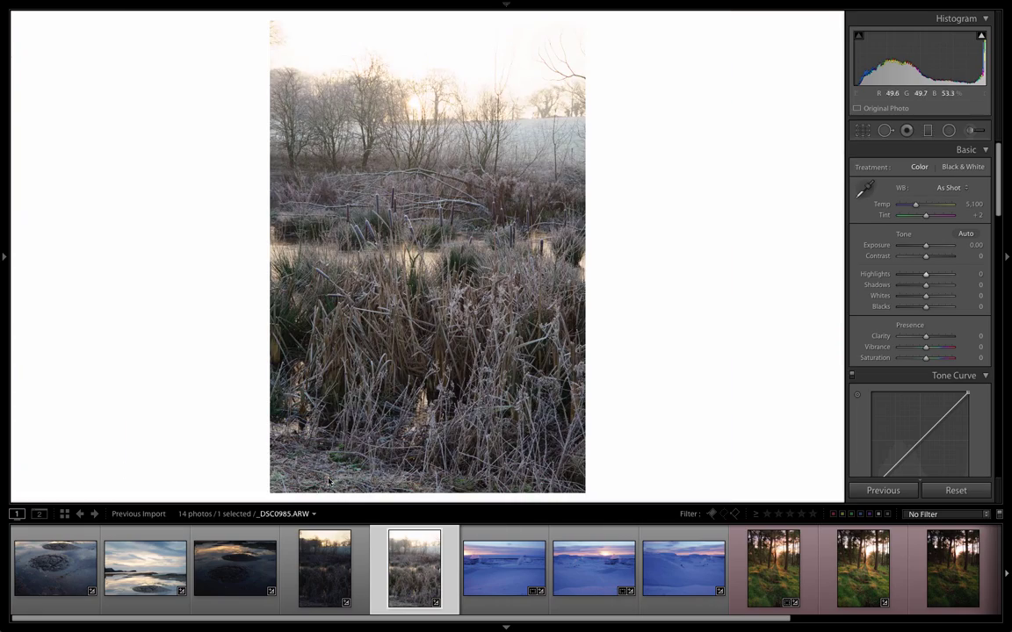
ctrl+click(334, 559)
Step: Start a Photo Merge > HDR of the two selected marsh exposures
right_click(334, 560)
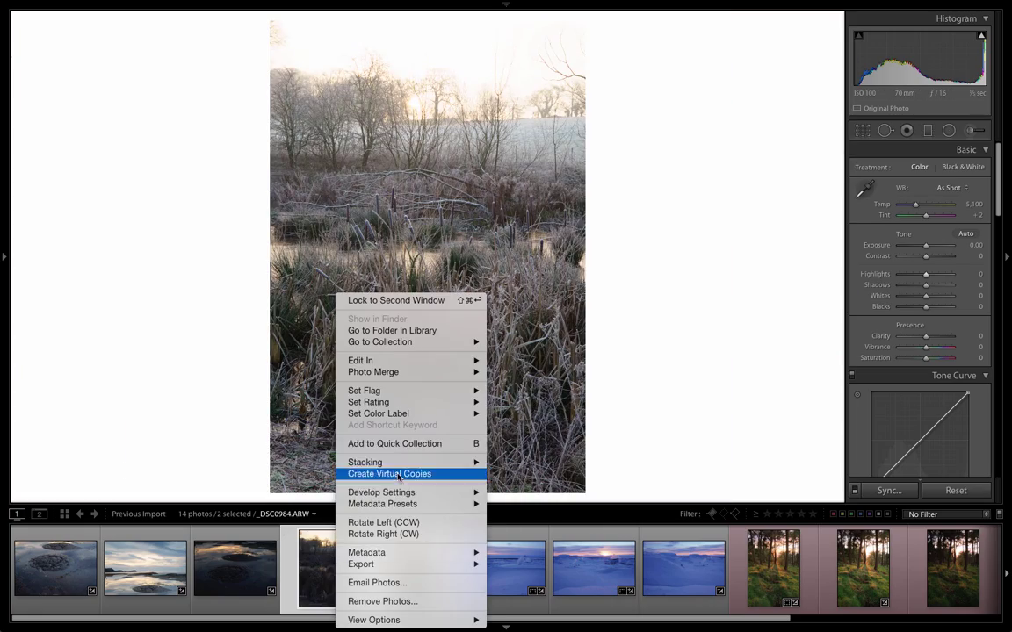
mouse_move(434, 372)
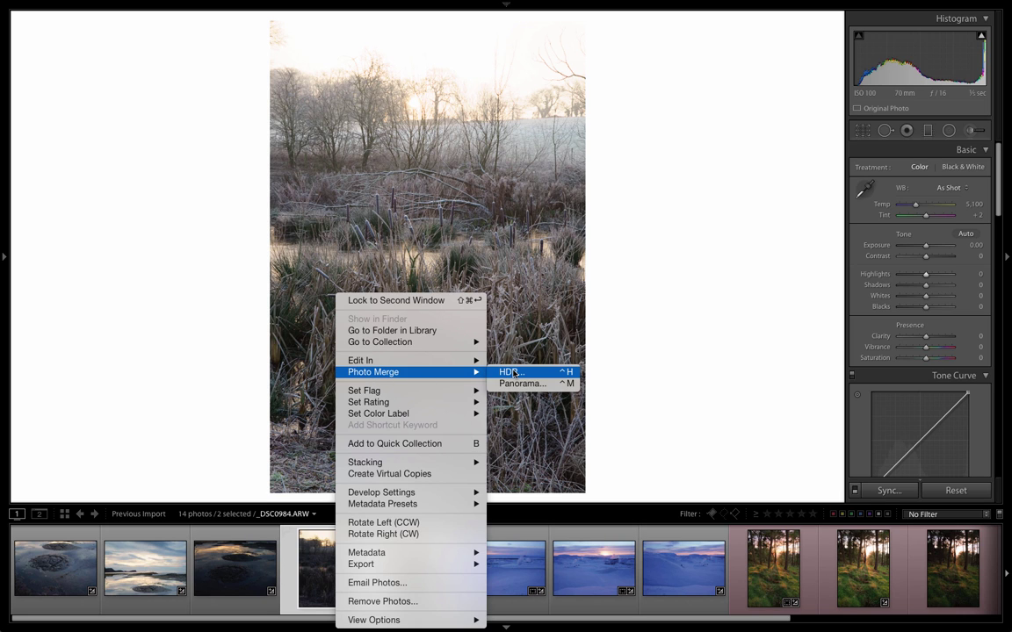
click(513, 372)
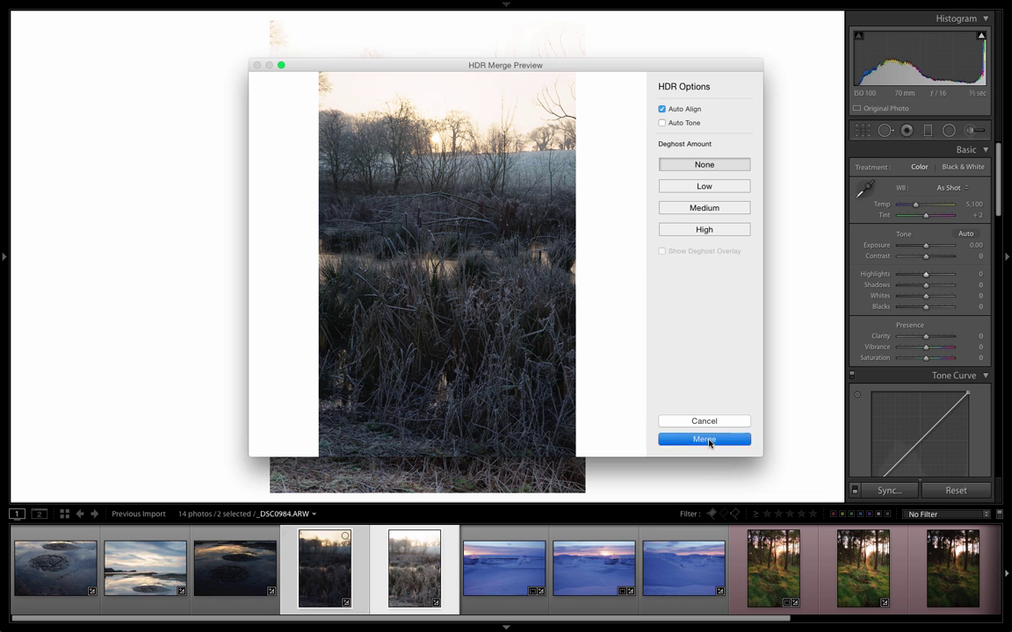
Step: Create the HDR merge, select only _DSC0985-HDR.dng, and hide the filmstrip
click(713, 442)
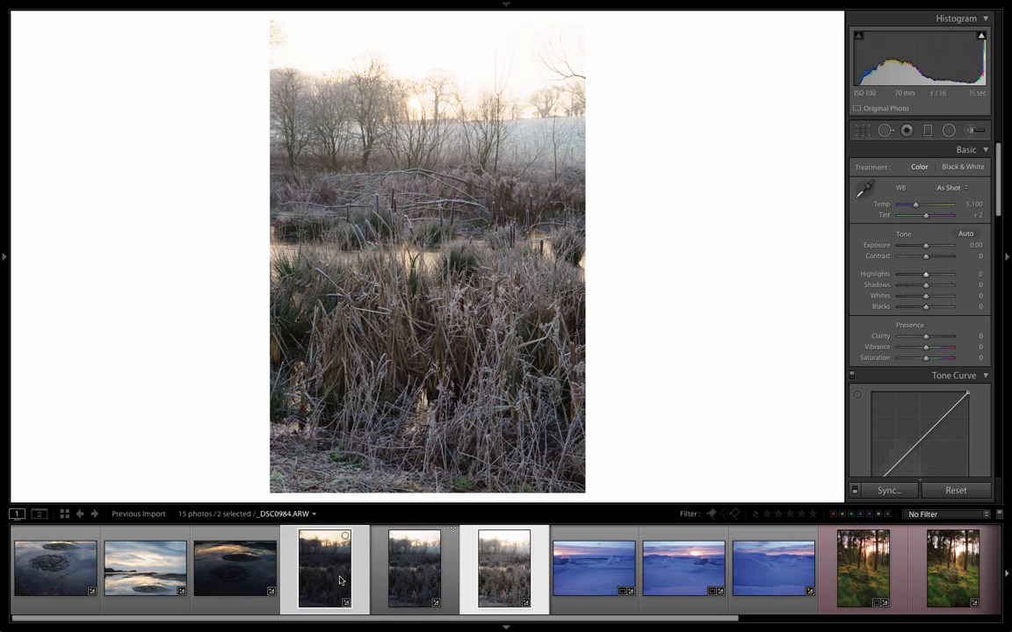
click(418, 569)
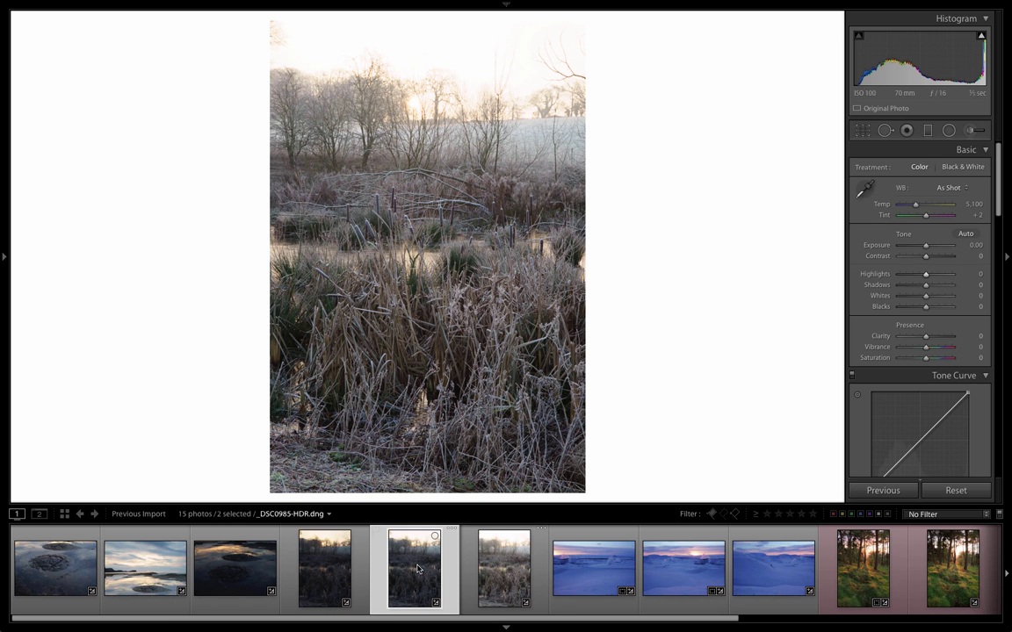
click(418, 569)
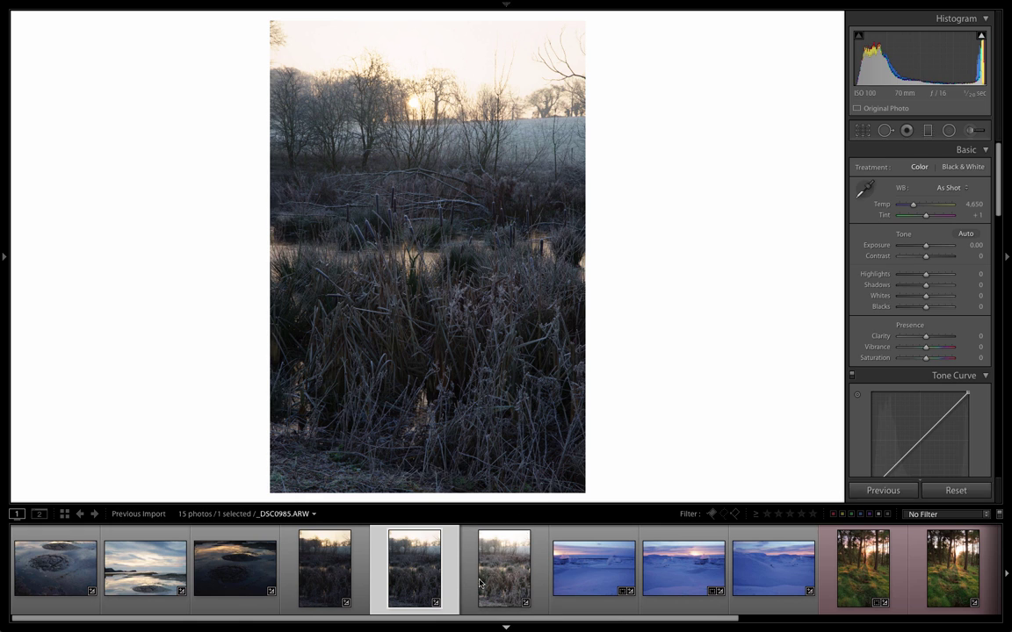
click(506, 627)
Step: Hide the filmstrip and fit the whole merged marsh photo in the enlarged view
click(505, 627)
click(506, 627)
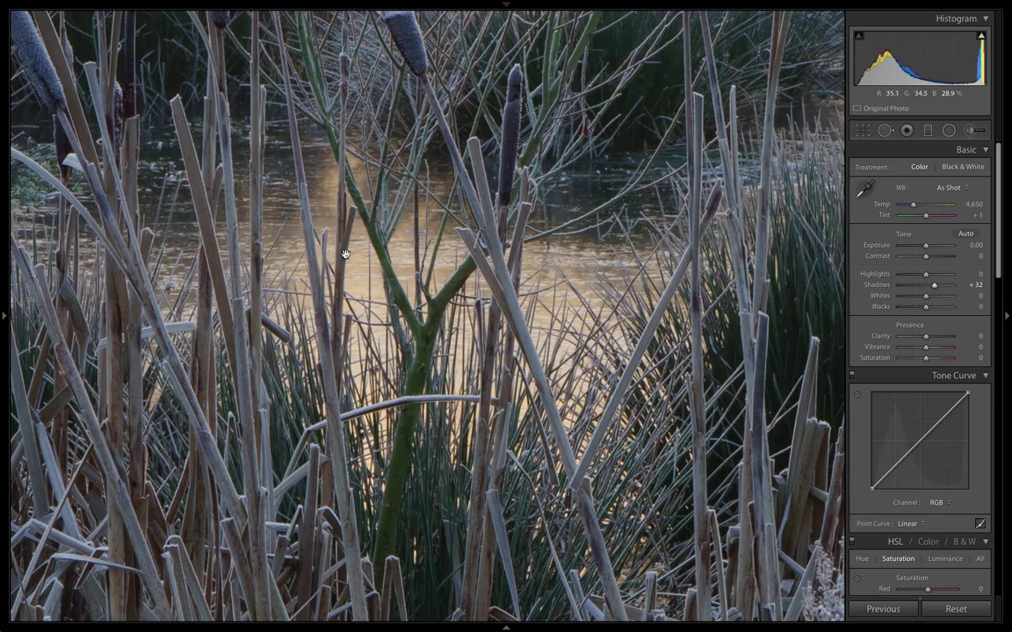
click(521, 389)
Step: Inspect the frosty reeds up close, then lower Exposure to -1.62
click(419, 421)
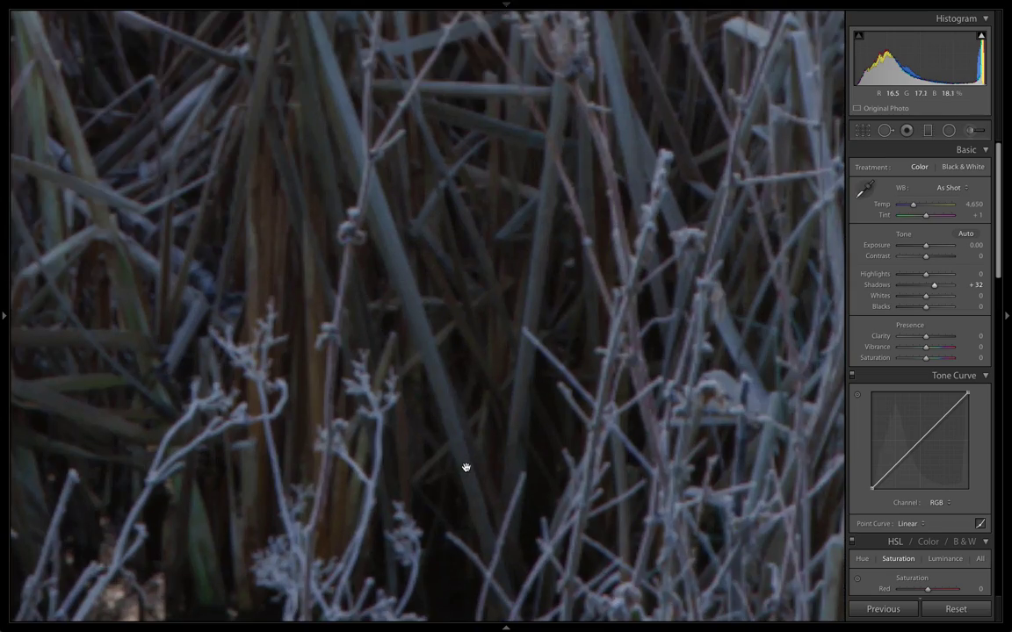
drag(530, 341, 566, 356)
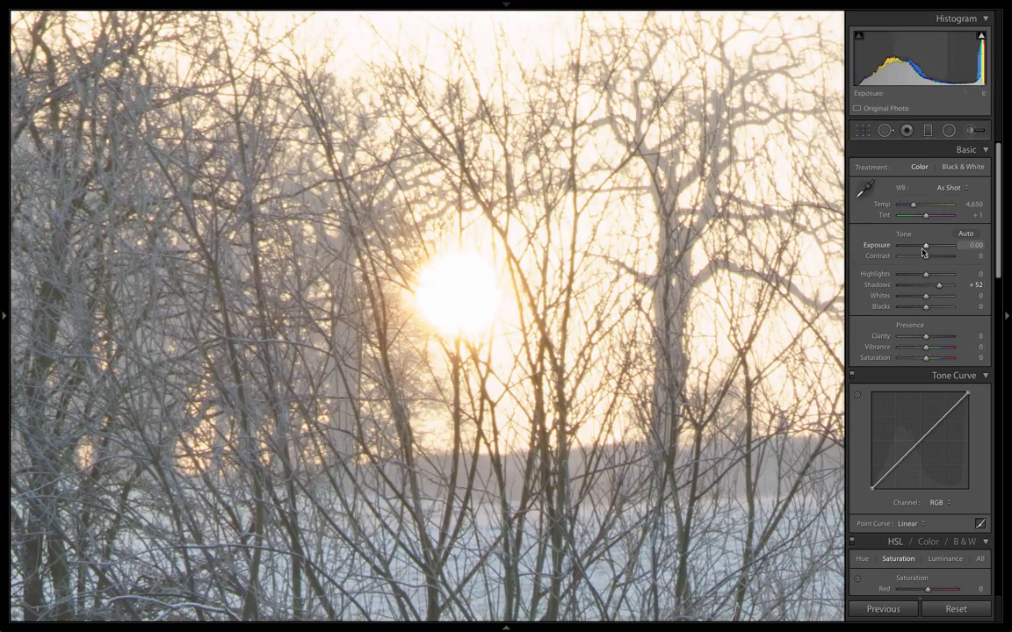
drag(925, 245, 921, 249)
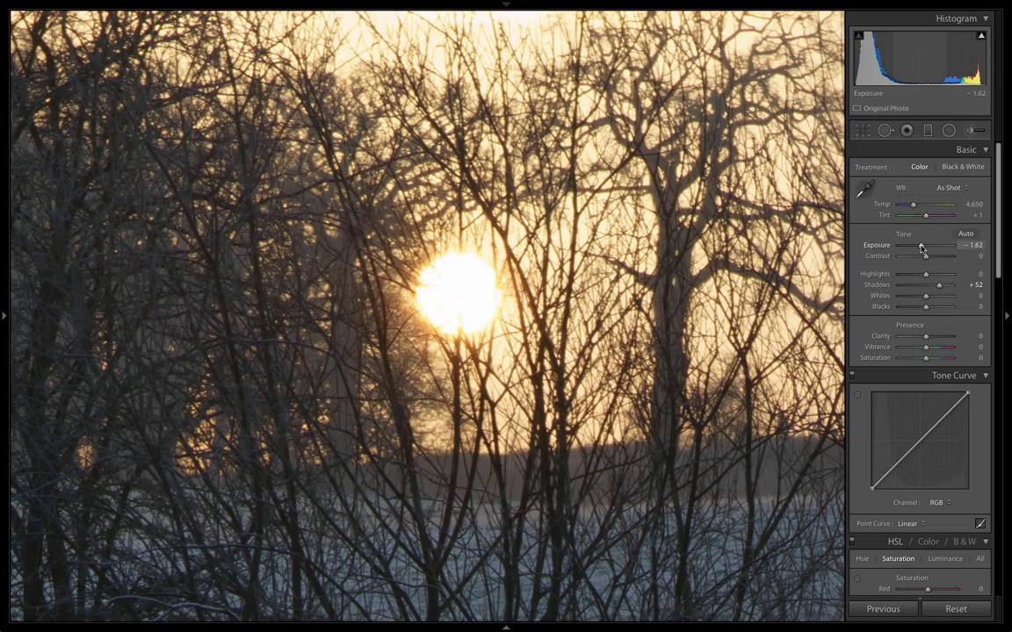